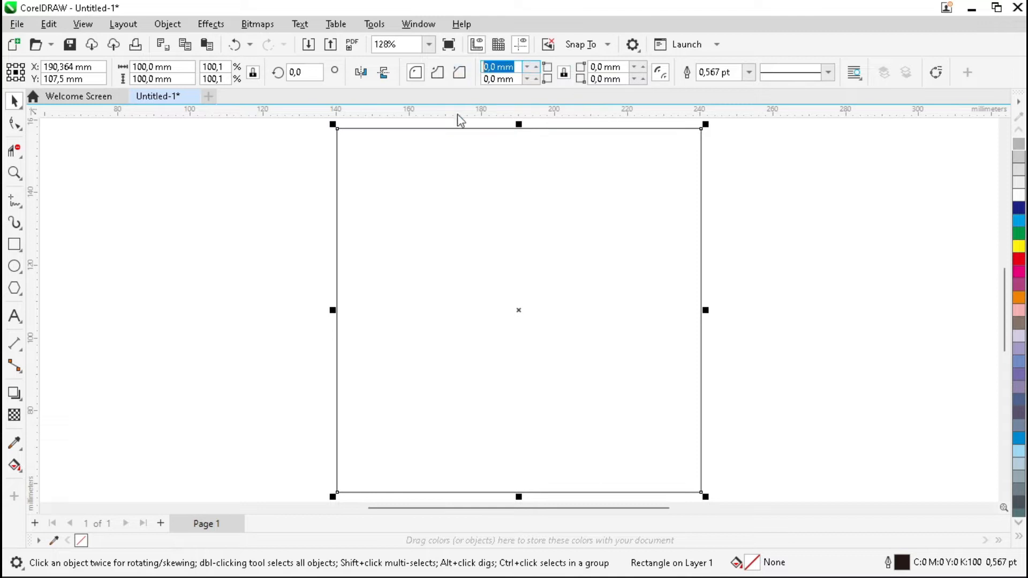
Round all four corners of the 100 mm square with a 10 mm radius
type("10")
key("Return")
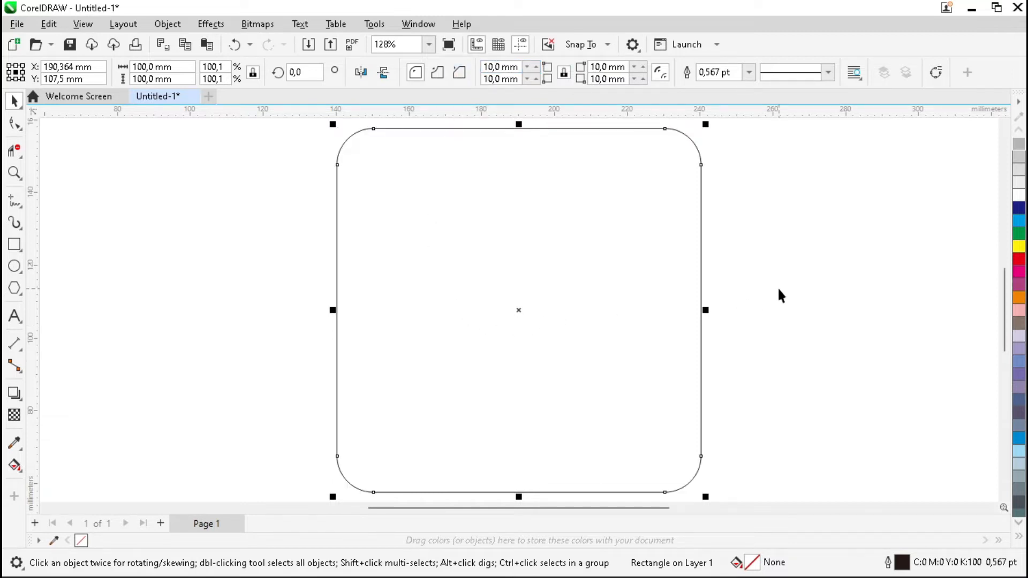
left_click(501, 79)
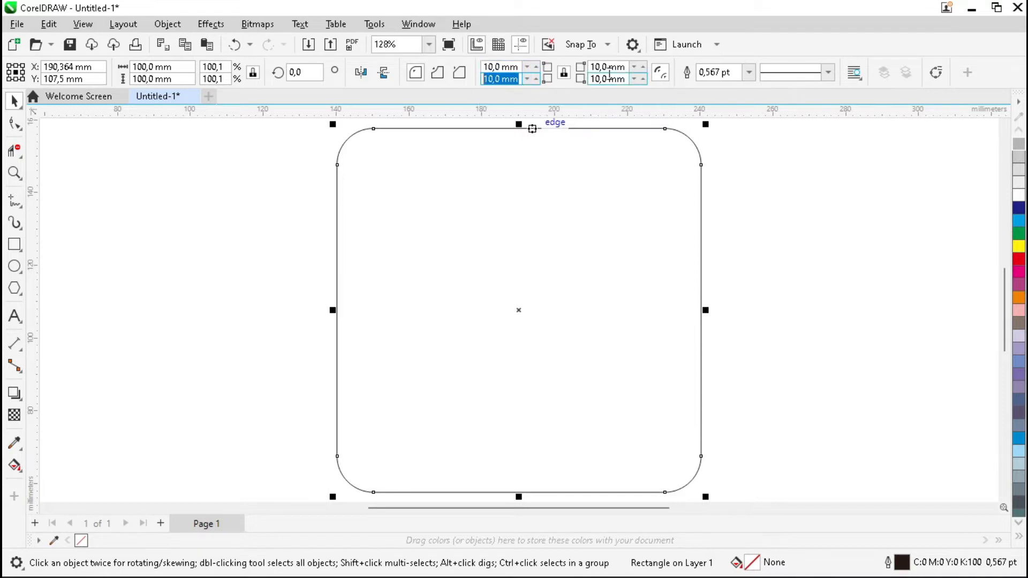
left_click(610, 67)
left_click_drag(622, 80, 577, 80)
left_click(606, 79)
left_click(619, 234)
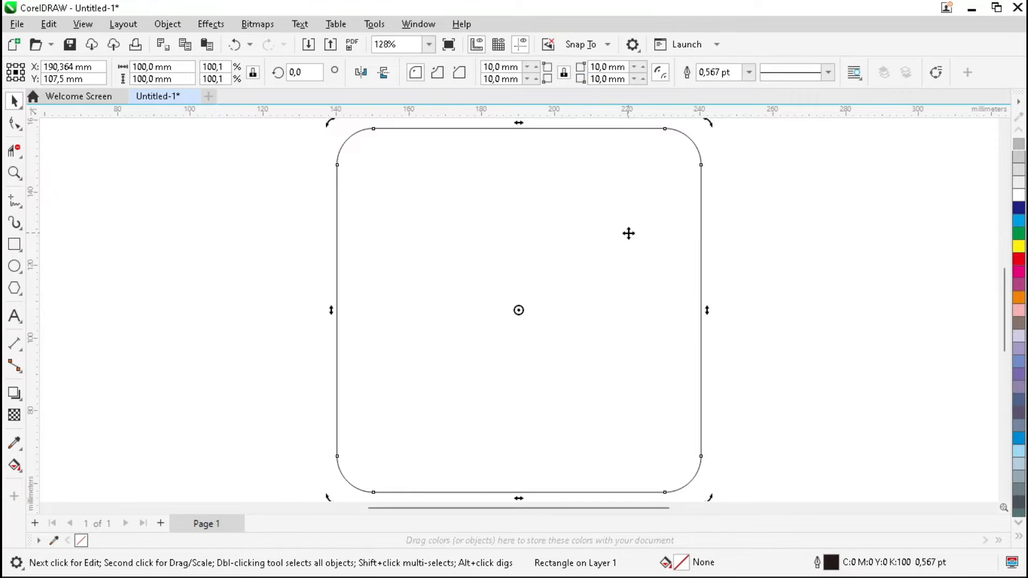
left_click(780, 247)
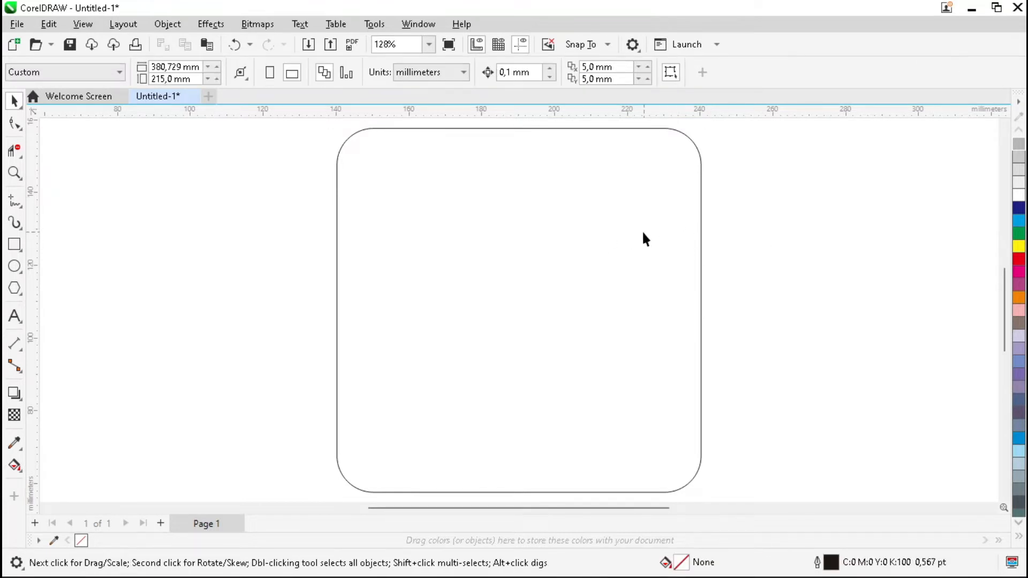
Create a concentric scaled-down copy of the rounded square and set its size to 65 x 65 mm
left_click(702, 194)
left_click_drag(708, 126, 651, 177)
right_click(651, 177)
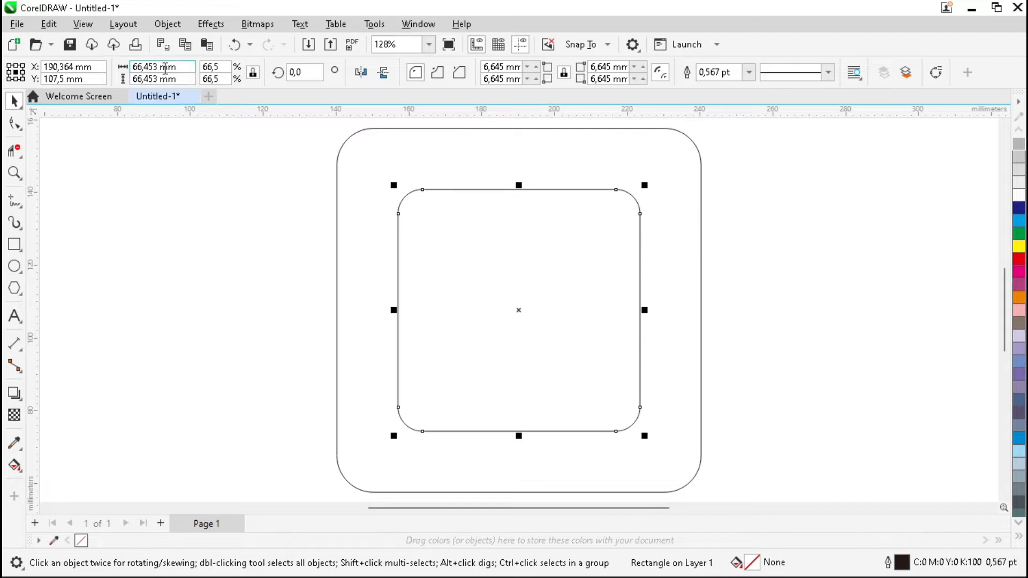
left_click_drag(183, 64, 116, 72)
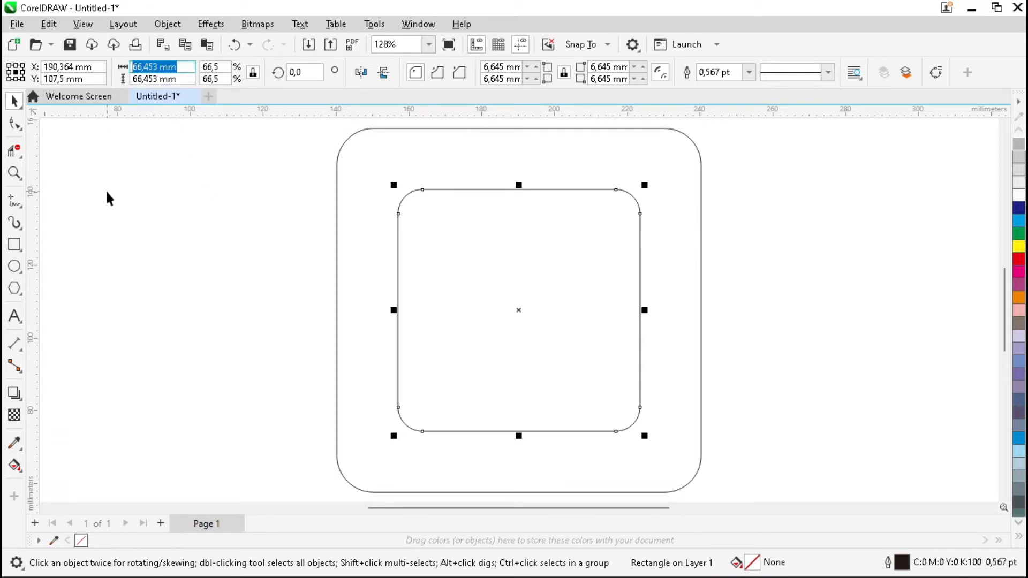
type("65")
key("Return")
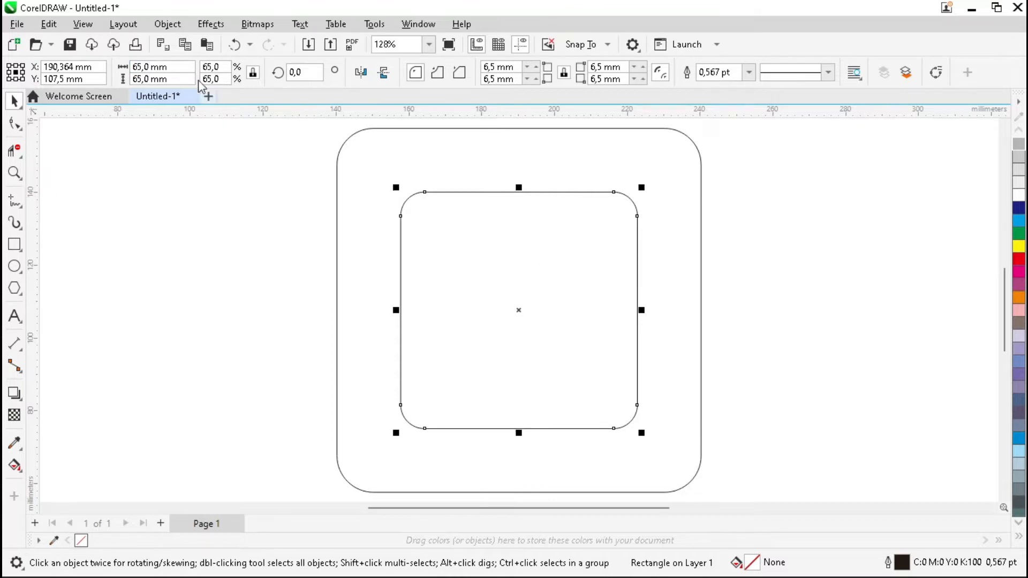
left_click_drag(177, 67, 138, 85)
left_click(211, 173)
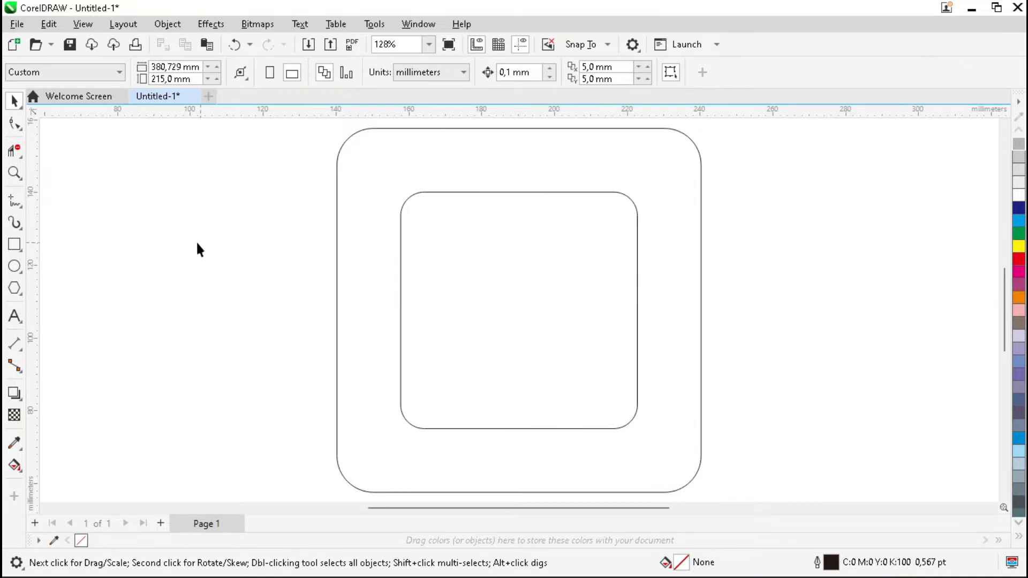
Draw a circle about 27 mm in diameter and place its centre on the centre of the squares
left_click(19, 277)
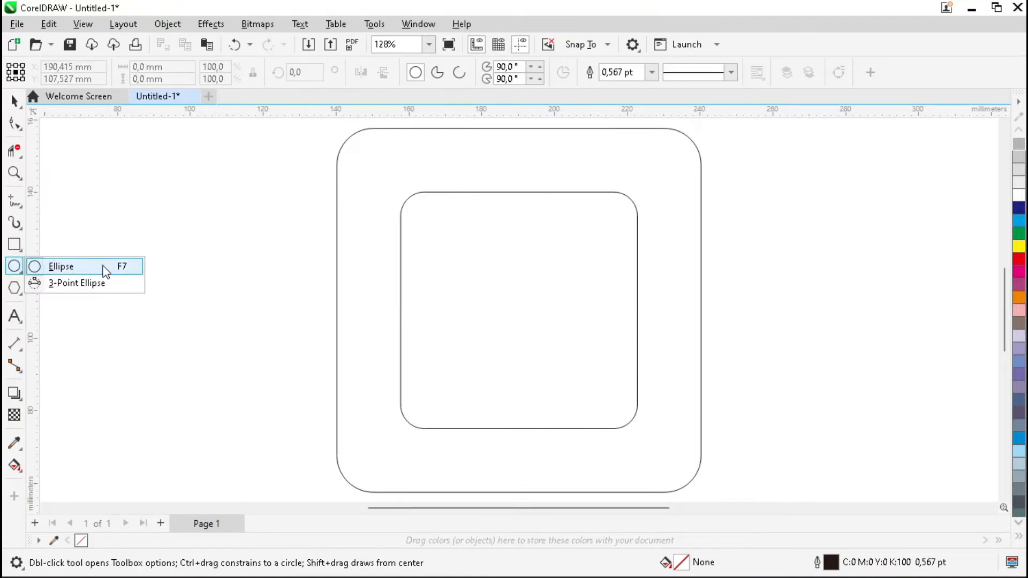
left_click(106, 266)
left_click_drag(479, 250, 576, 347)
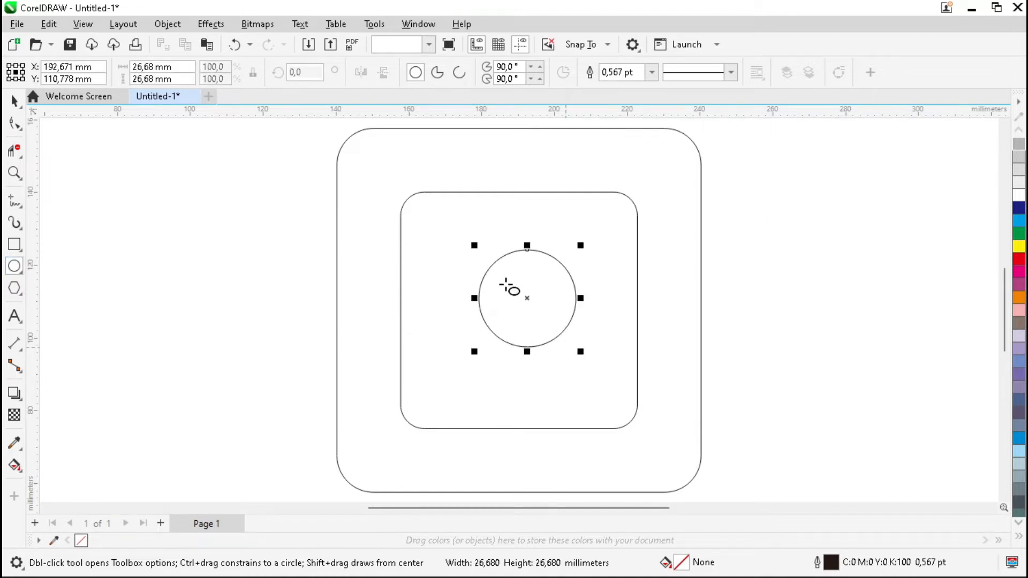
left_click_drag(527, 298, 519, 310)
Set the central circle's diameter to 25 mm
key("space")
left_click_drag(186, 67, 132, 67)
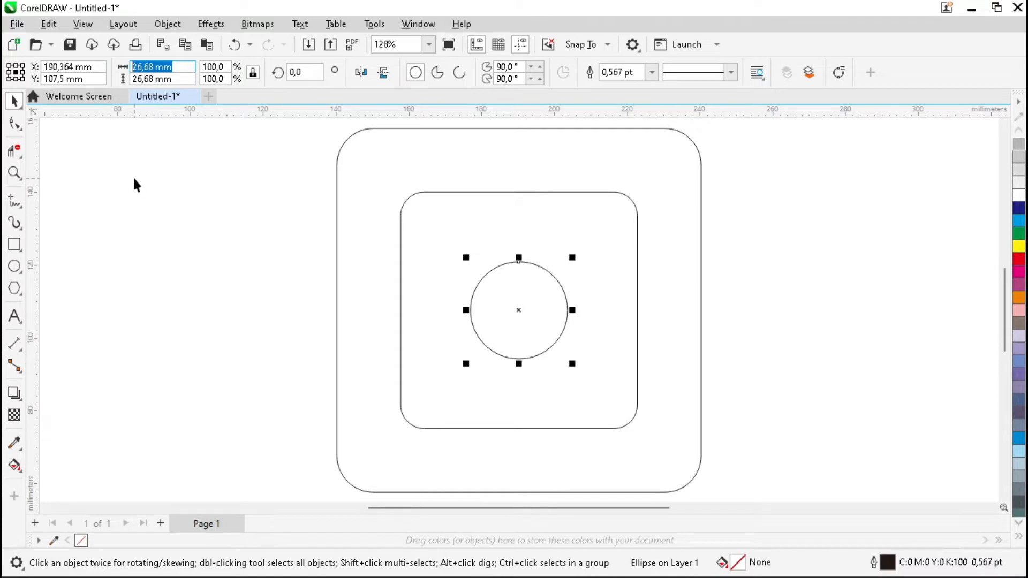
type("25")
key("Return")
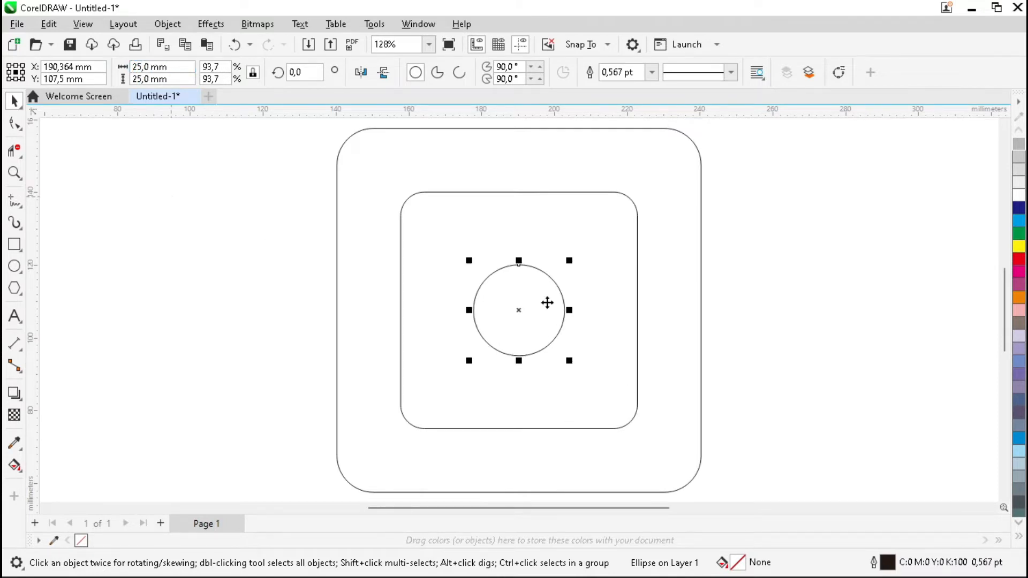
left_click_drag(179, 68, 138, 78)
left_click(235, 200)
Draw a rectangle about 17.5 x 28.7 mm spanning the gap between the two squares' left edges, and centre it on the page
key("F6")
left_click_drag(337, 260, 401, 365)
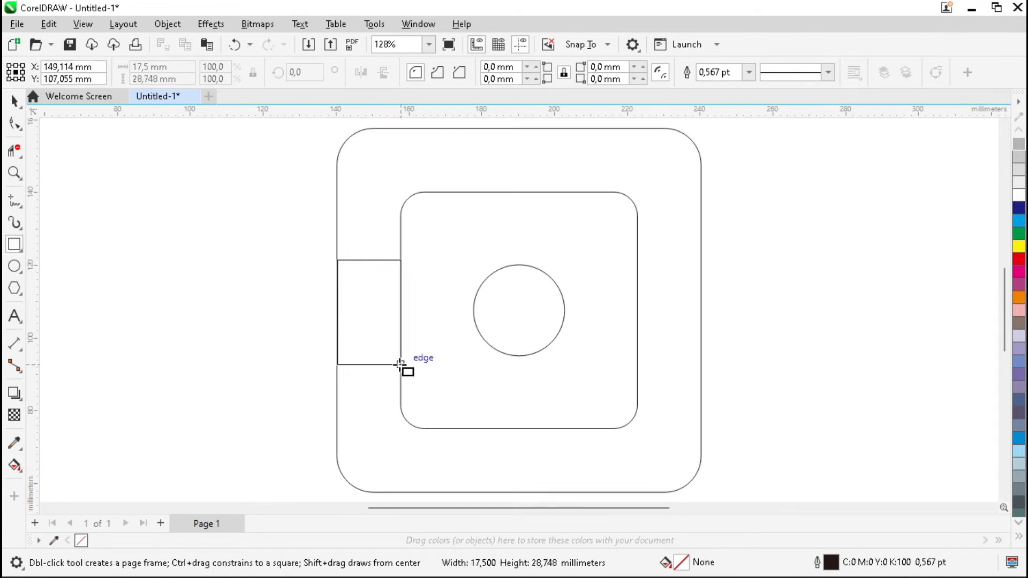
key("space")
key("p")
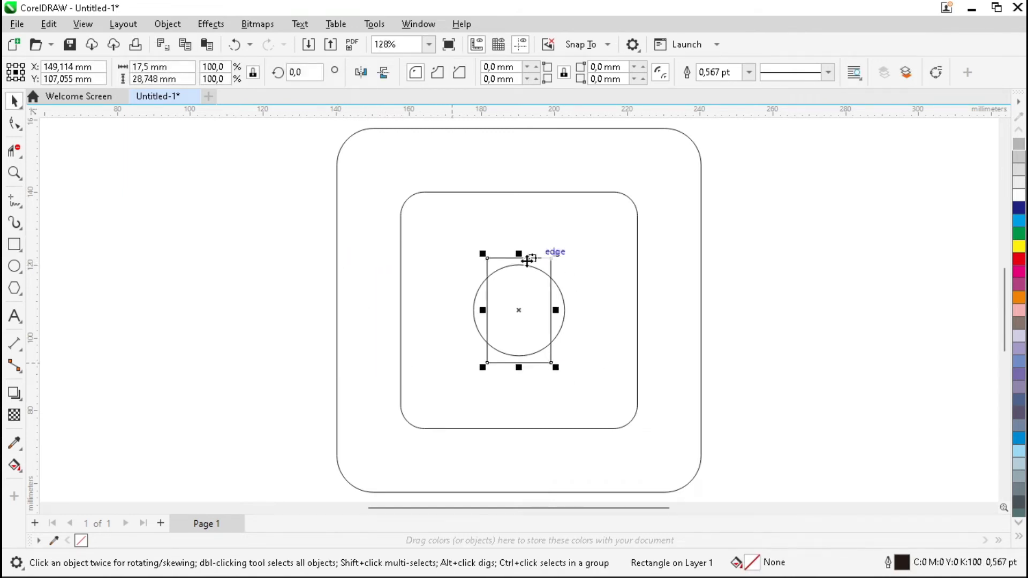
Stretch the centred rectangle symmetrically to about 172 mm tall so it extends beyond the outer square
scroll(509, 301, "down", 4)
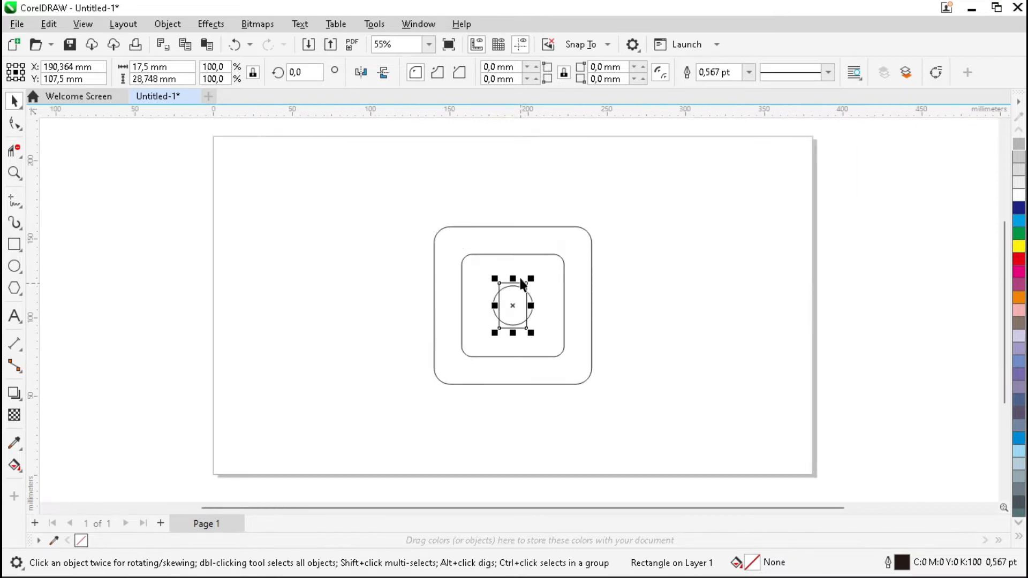
left_click_drag(513, 278, 514, 170)
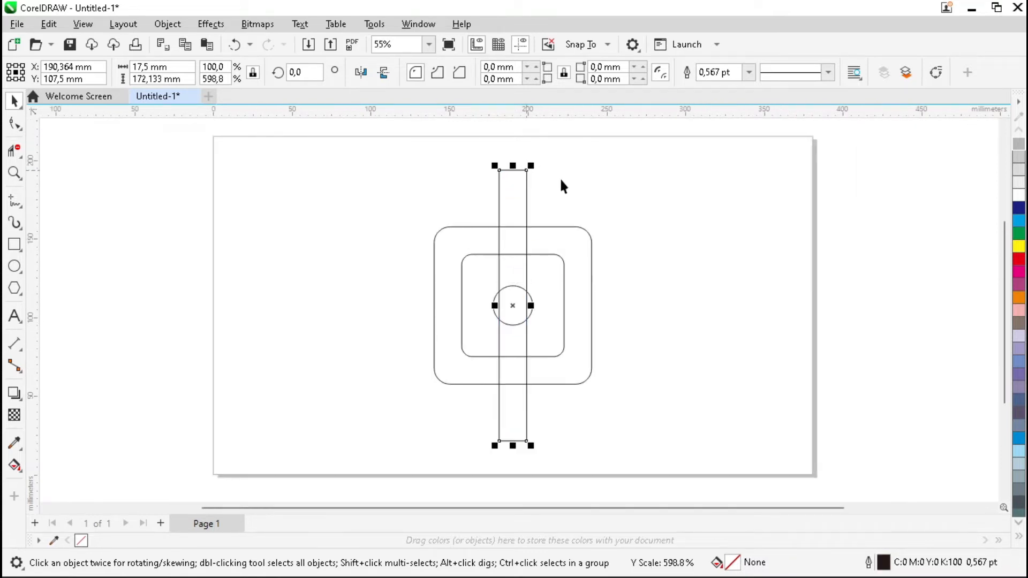
left_click(680, 214)
Rotate the long rectangle 45° clockwise about its centre so it runs diagonally across the squares
left_click(509, 193)
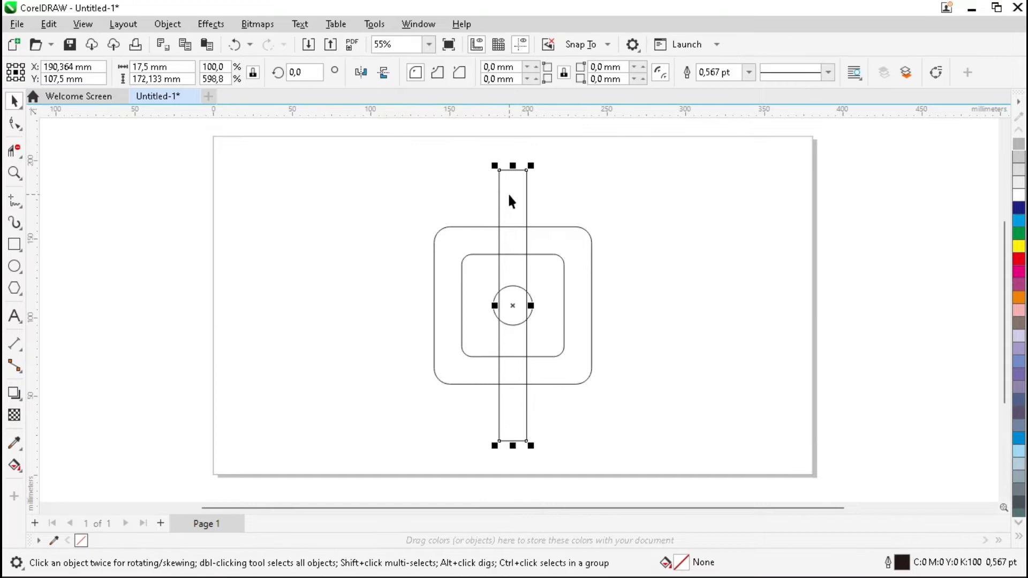
left_click(515, 202)
left_click_drag(534, 163, 639, 200)
left_click(449, 213)
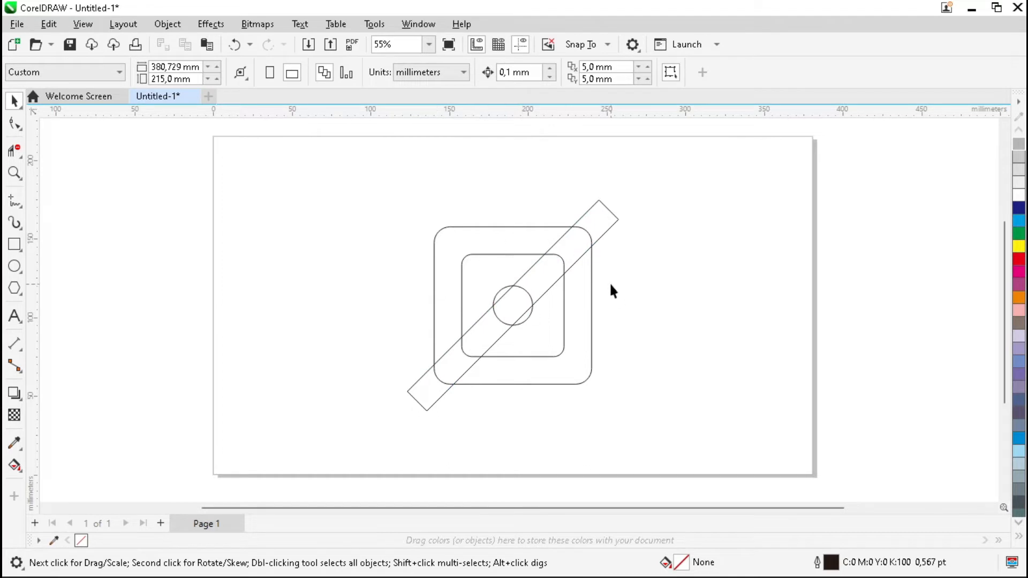
Move the circle up and left along the diagonal until its lower-right side touches the diagonal bar's lower edge
key("F4")
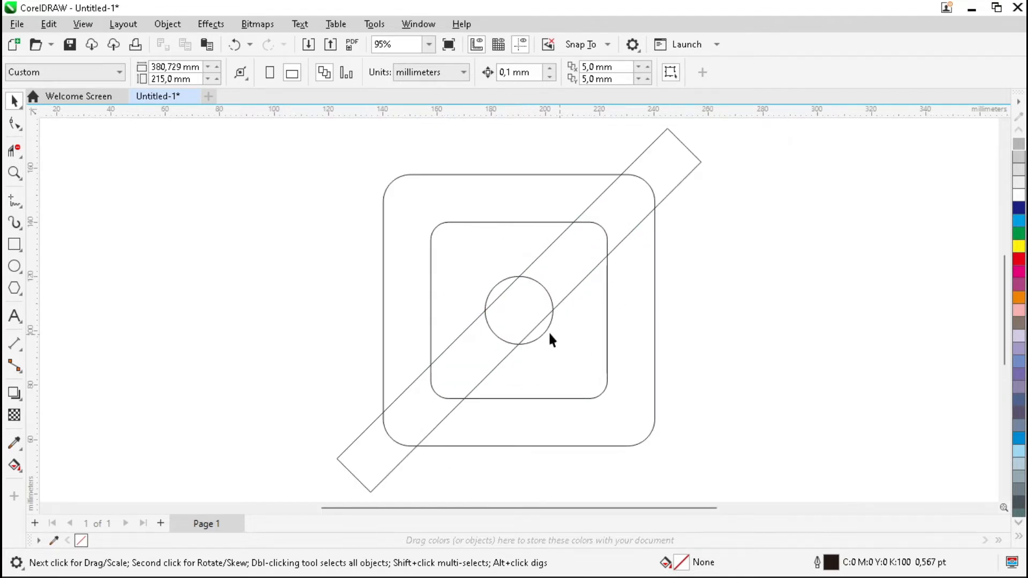
key("z")
left_click_drag(462, 263, 576, 364)
key("space")
left_click(623, 377)
left_click_drag(620, 391, 593, 371)
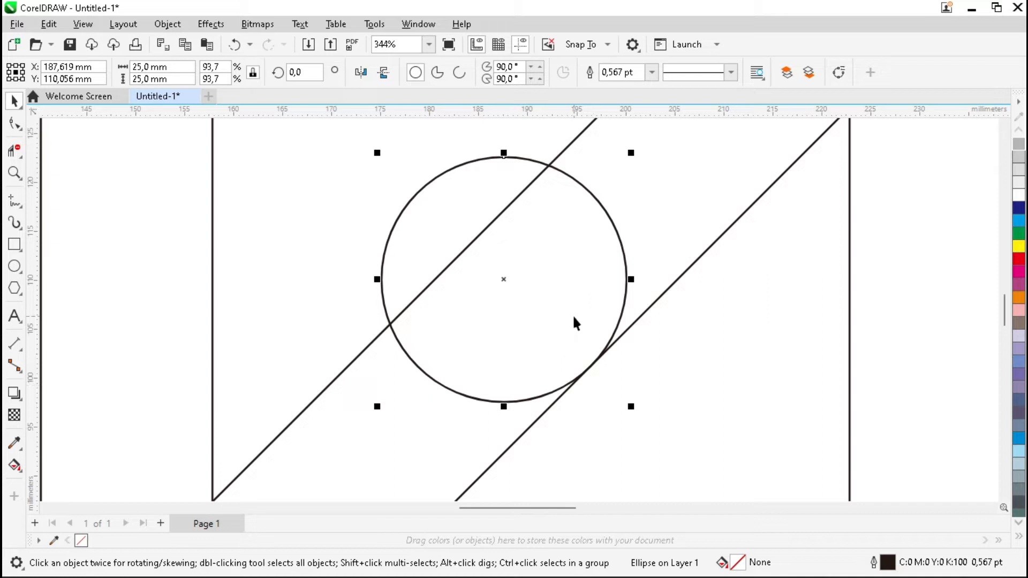
key("F4")
left_click(711, 271)
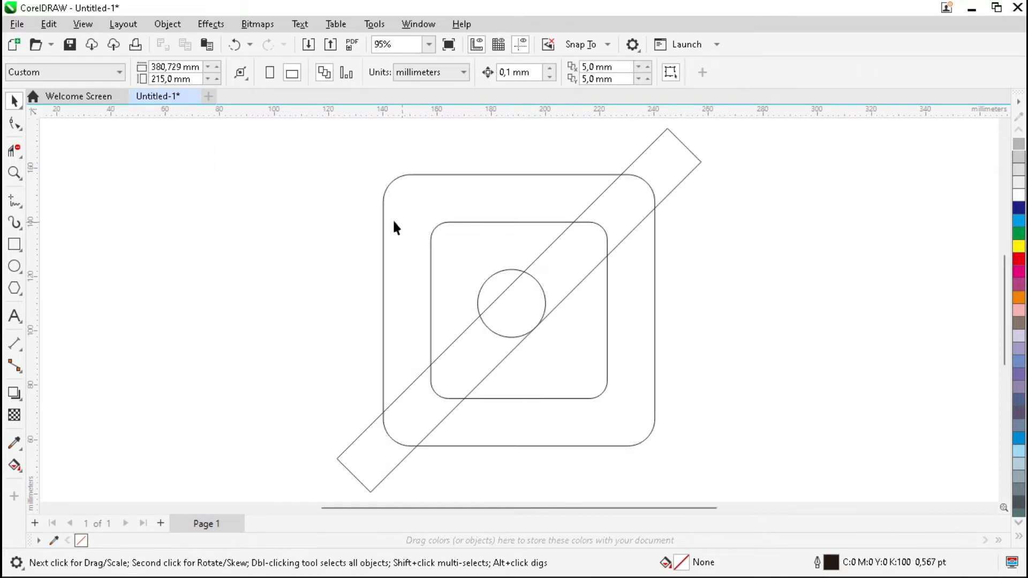
Remove the bar's protruding ends and the square segments below the diagonal bar with Virtual Segment Delete
left_click(21, 161)
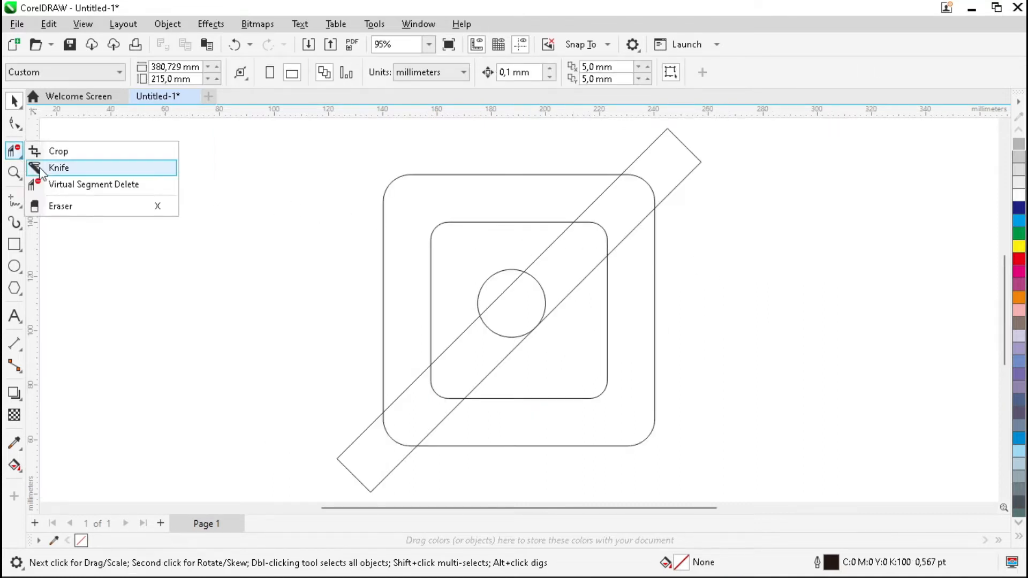
left_click(172, 188)
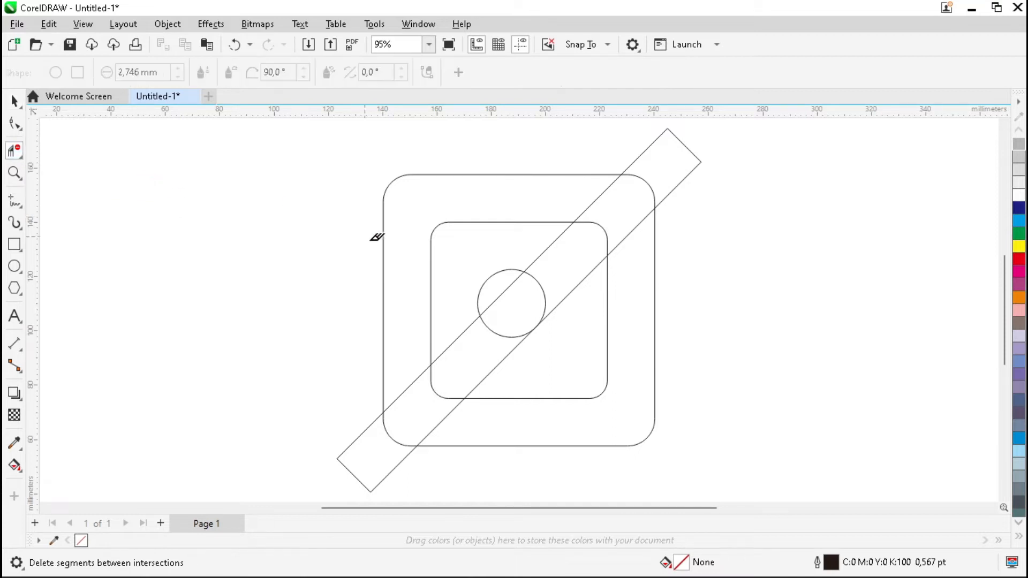
left_click(361, 422)
left_click_drag(588, 371, 698, 376)
left_click(687, 159)
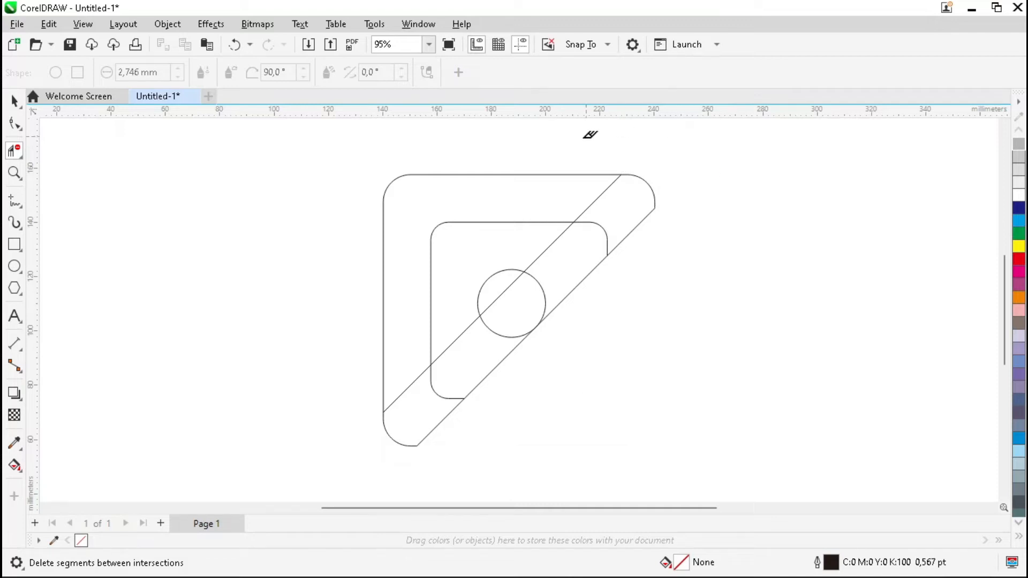
Delete the remaining overlapping segments inside the bar, circle and inner square, leaving one hooked triangular outline
left_click(592, 196)
left_click(601, 226)
left_click(542, 287)
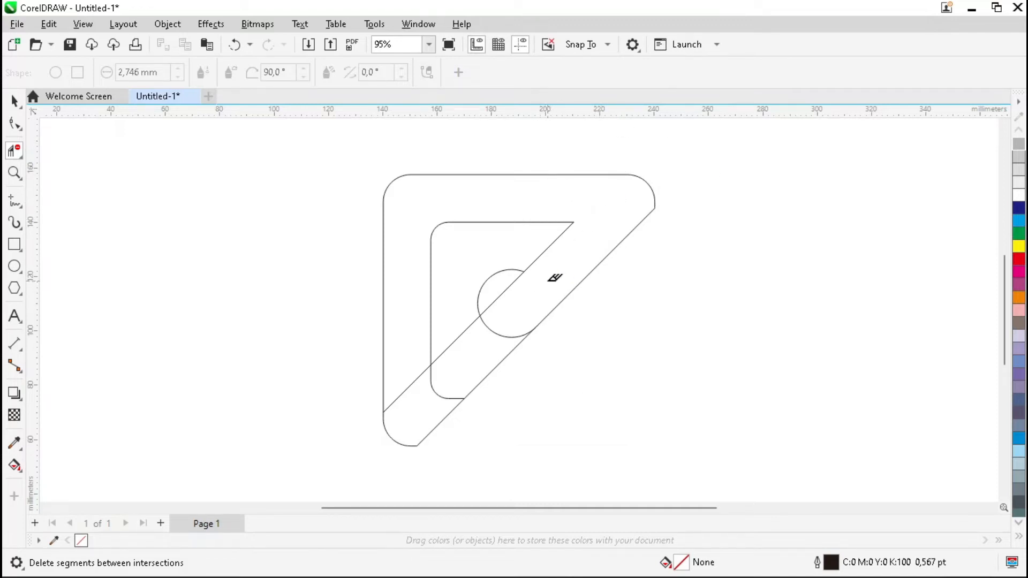
left_click(504, 288)
left_click(466, 331)
left_click(491, 362)
left_click(421, 377)
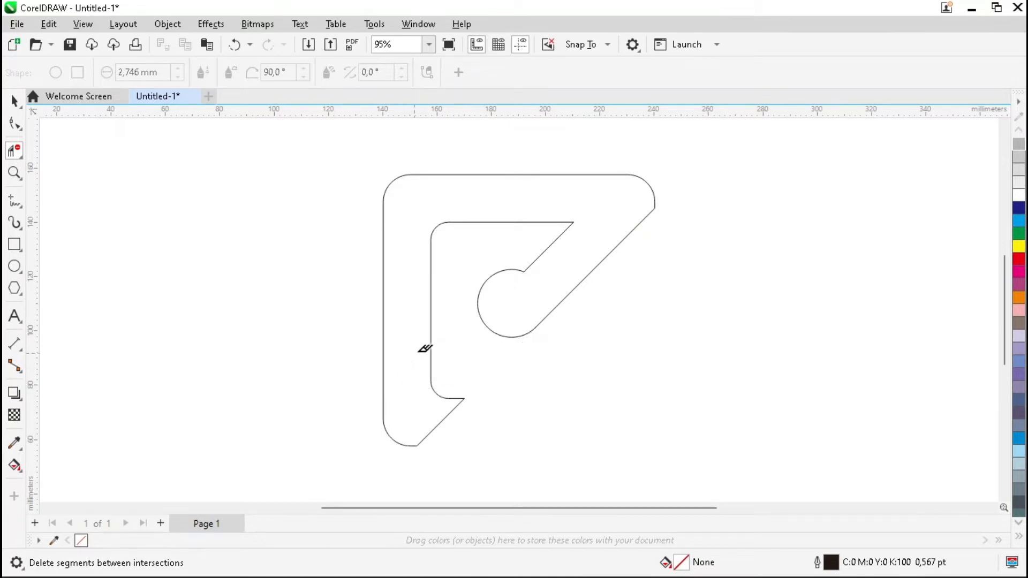
Join all the remaining outline curves into one using Join Curves with Extend and a 1.0 mm gap tolerance
key("space")
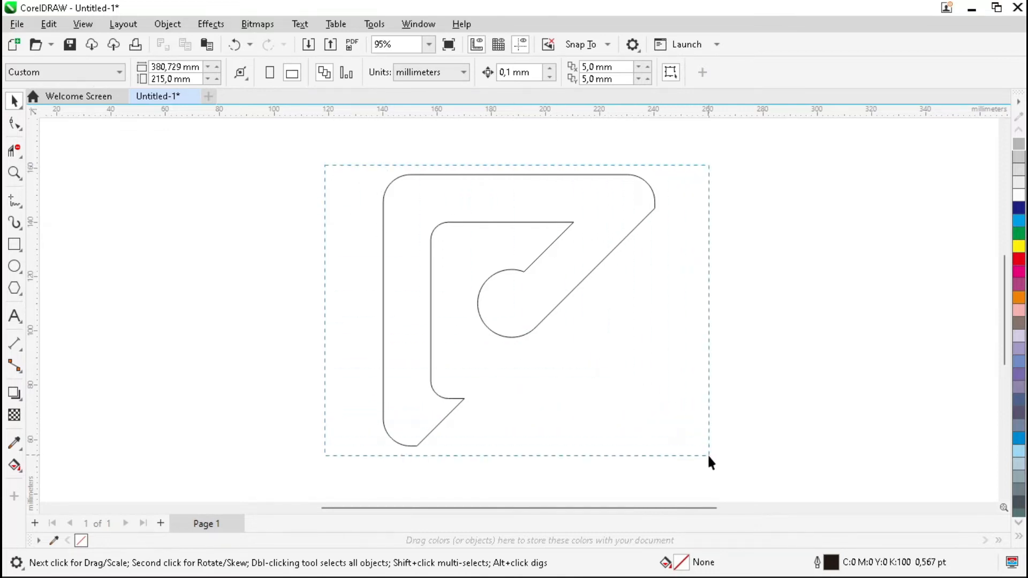
left_click_drag(708, 452, 709, 454)
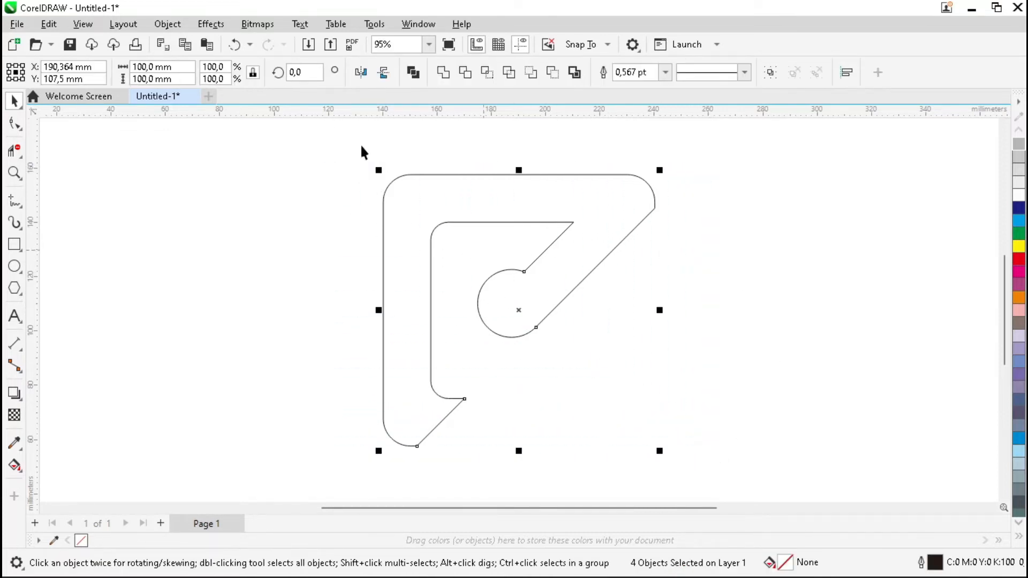
left_click(175, 28)
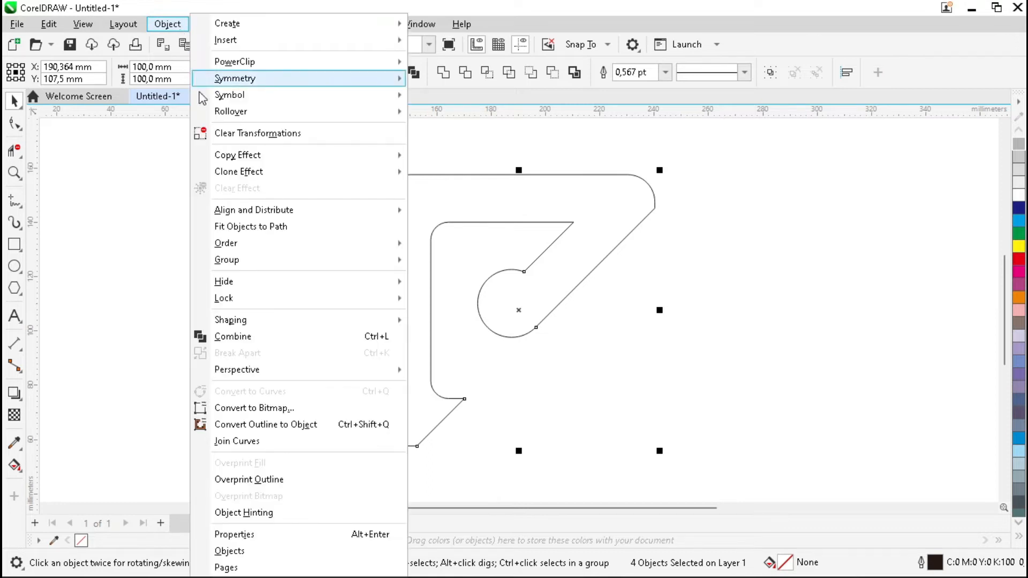
left_click(285, 440)
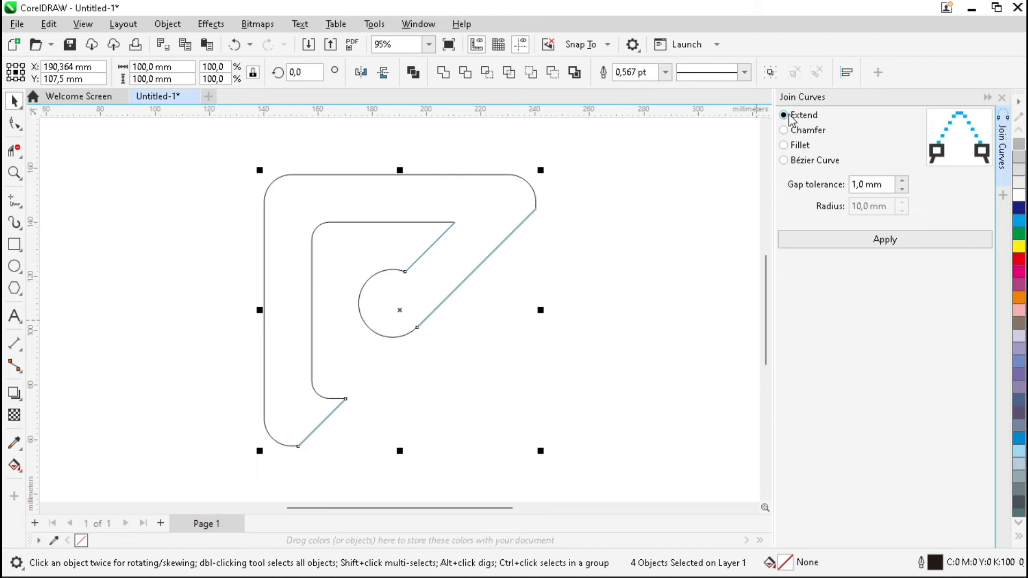
left_click(888, 187)
left_click(892, 242)
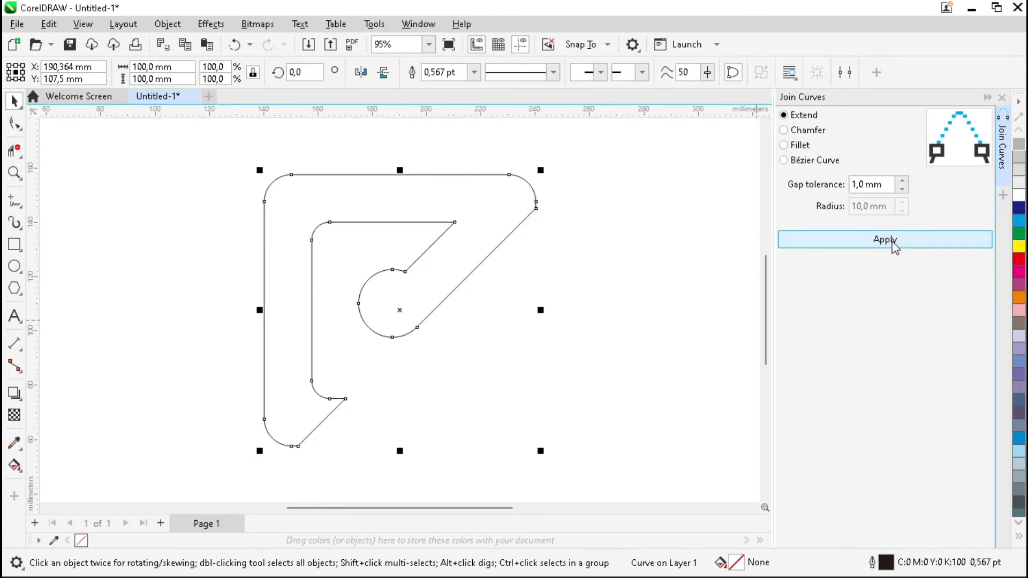
left_click(1002, 98)
left_click(870, 213)
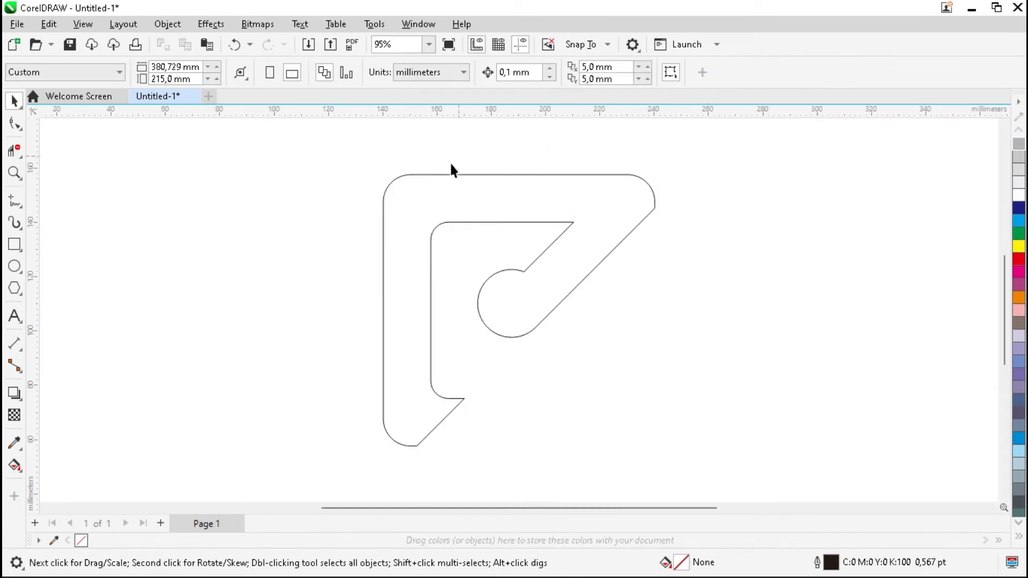
Rotate the joined shape 45° clockwise so its rounded corner points straight up, and leave it selected
left_click(568, 268)
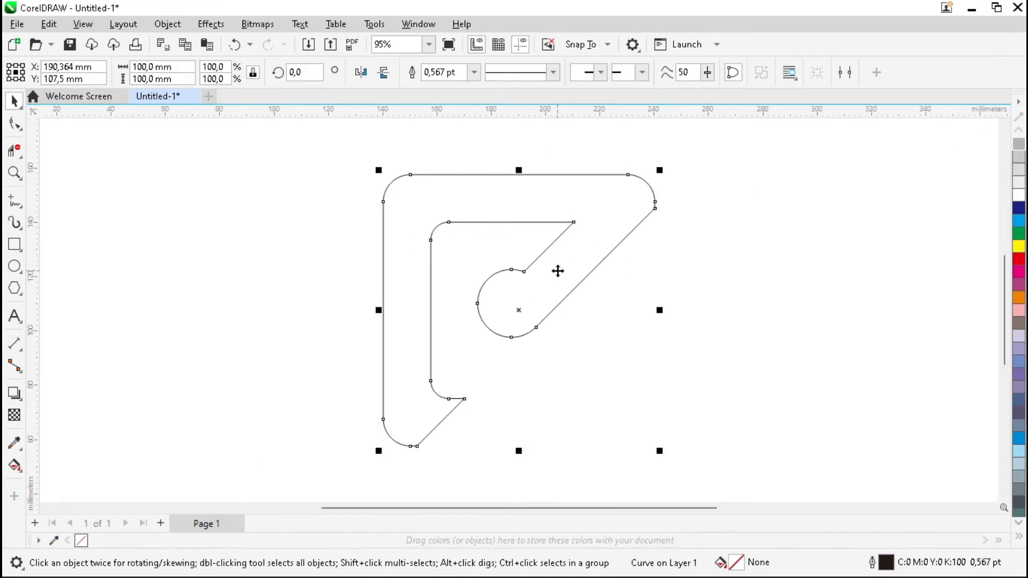
left_click_drag(665, 172, 716, 294)
left_click(756, 269)
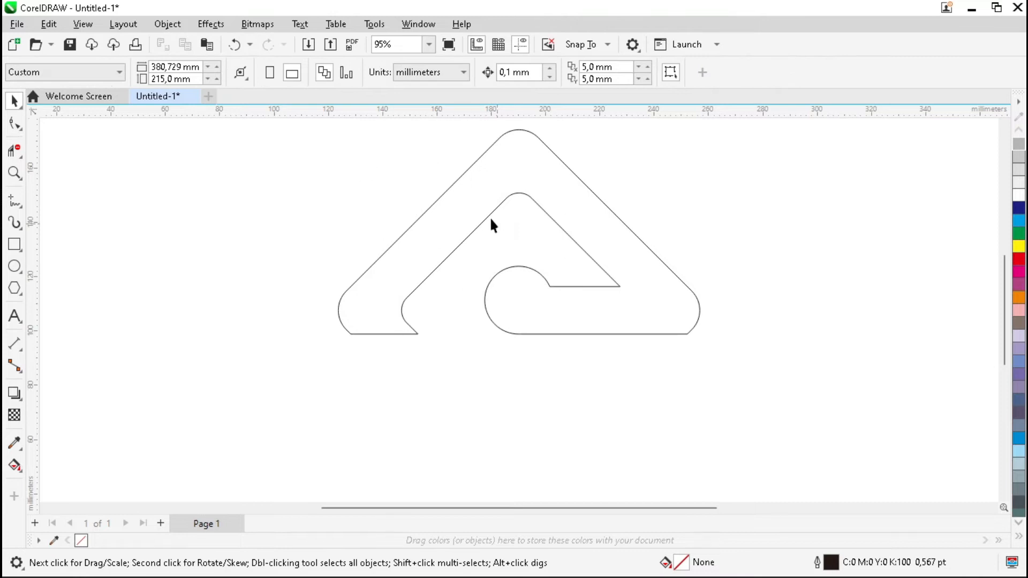
left_click(462, 220)
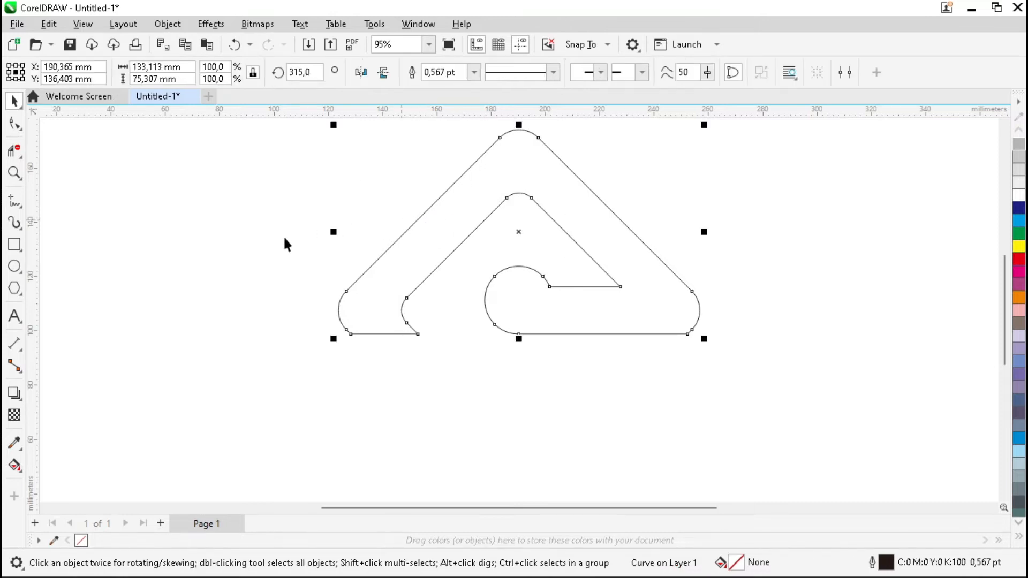
Apply a vertical fountain fill from the shape's peak to its base with Interactive Fill, and color the base end purple-magenta
left_click(15, 466)
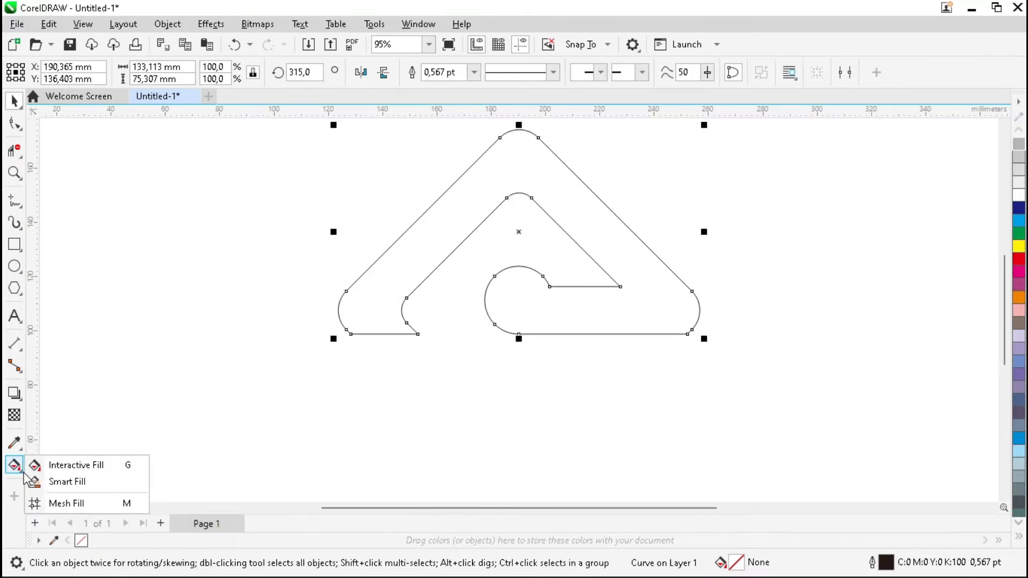
left_click(94, 467)
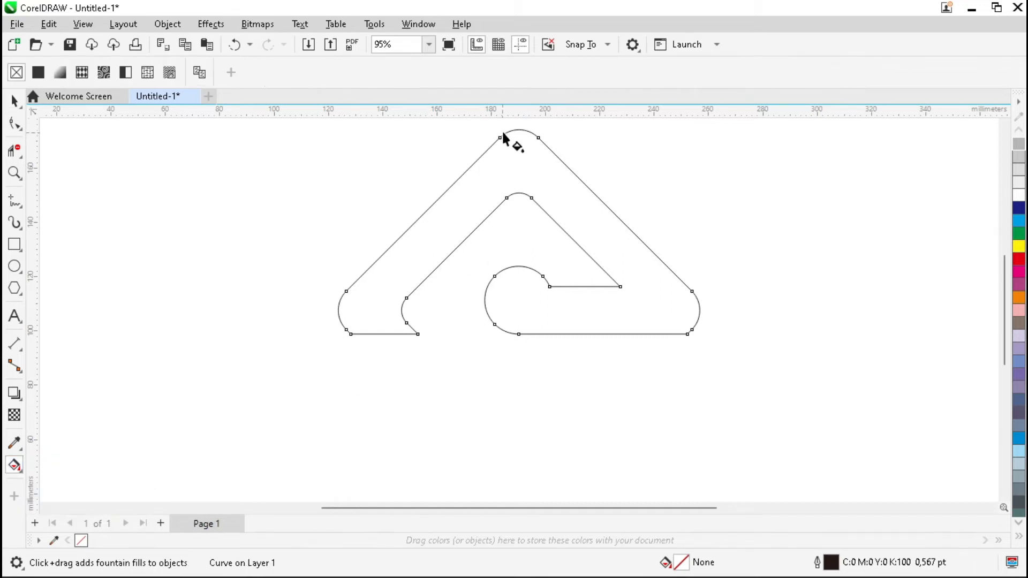
left_click_drag(520, 130, 519, 335)
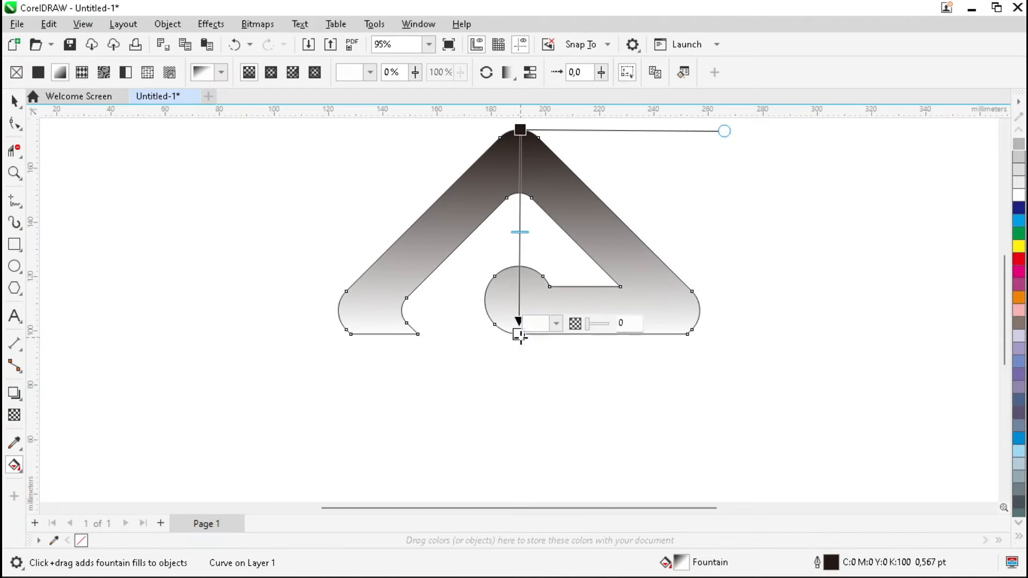
left_click(1019, 537)
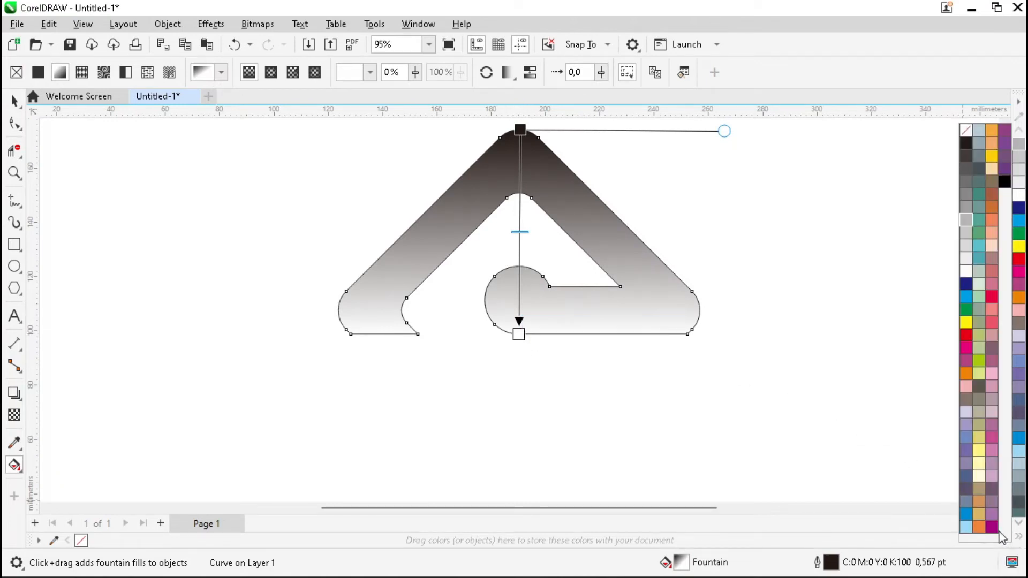
left_click(1005, 131)
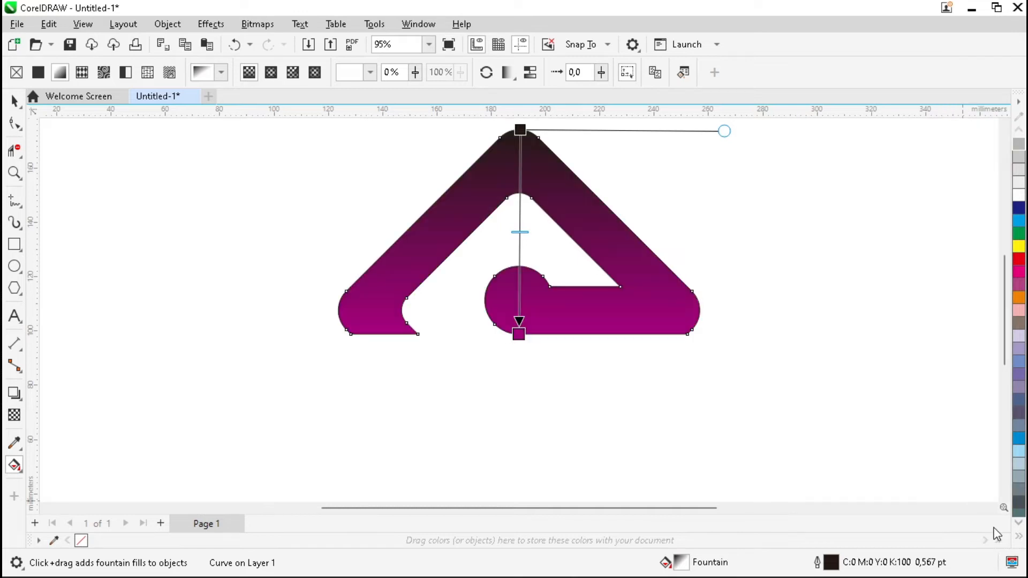
Set the color at the gradient's upper end to dark blue and deselect the shape
left_click(520, 129)
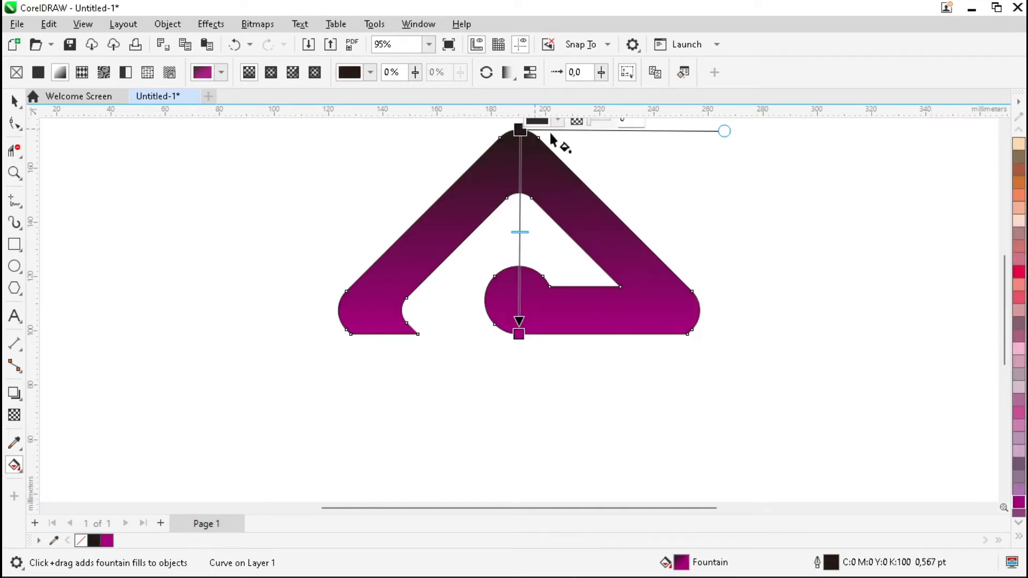
left_click(1019, 537)
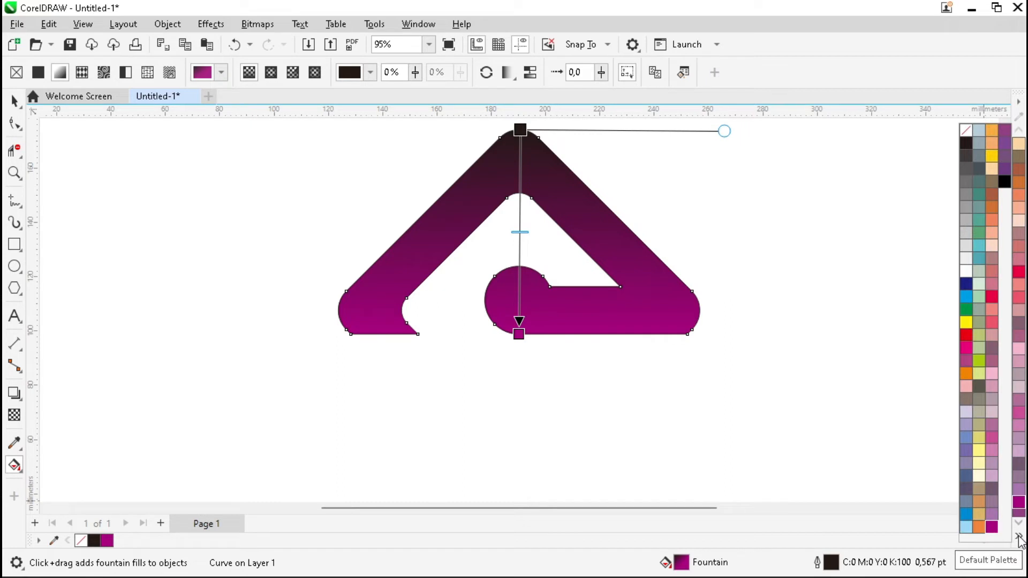
left_click(966, 515)
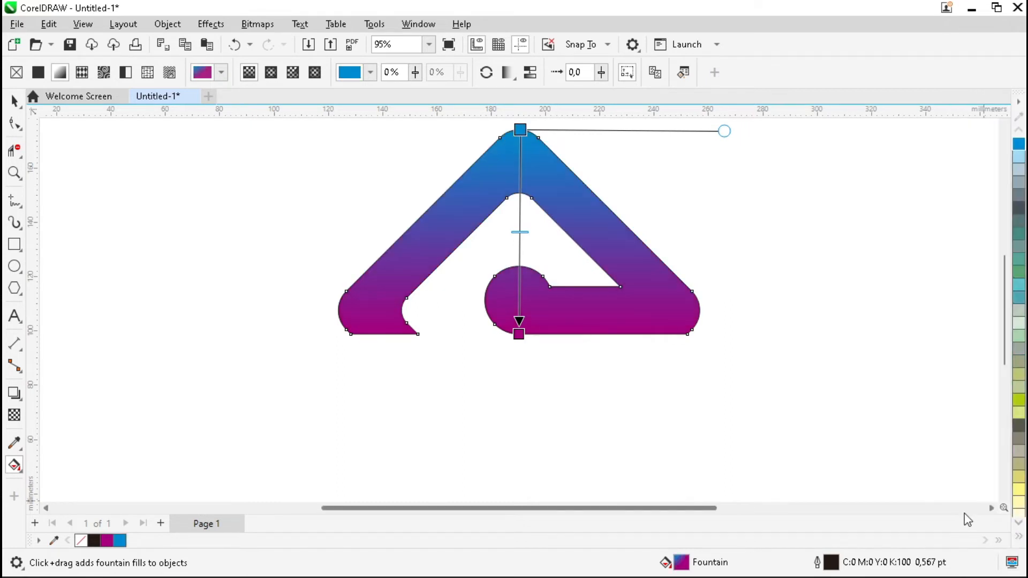
left_click(1020, 537)
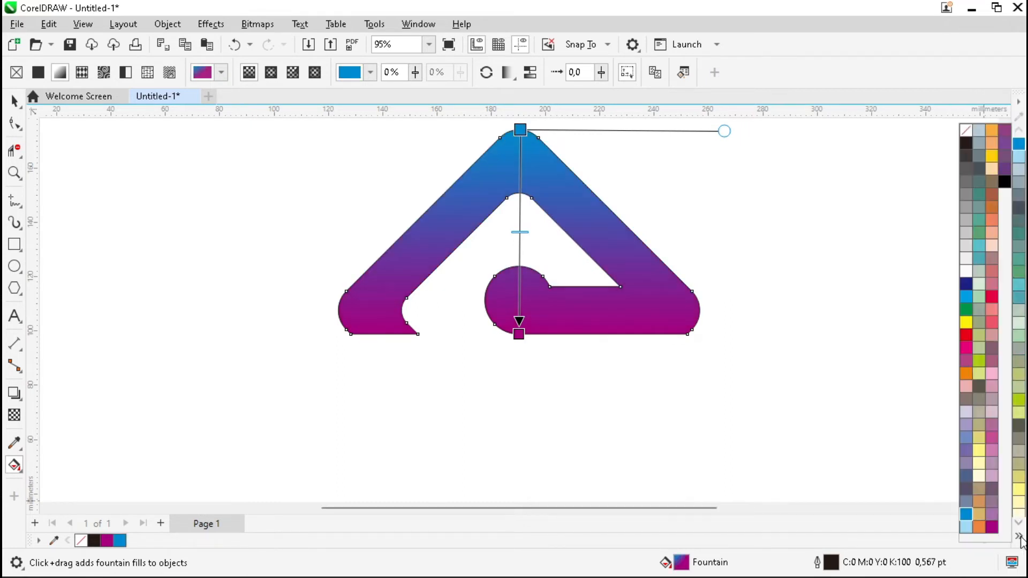
left_click(966, 284)
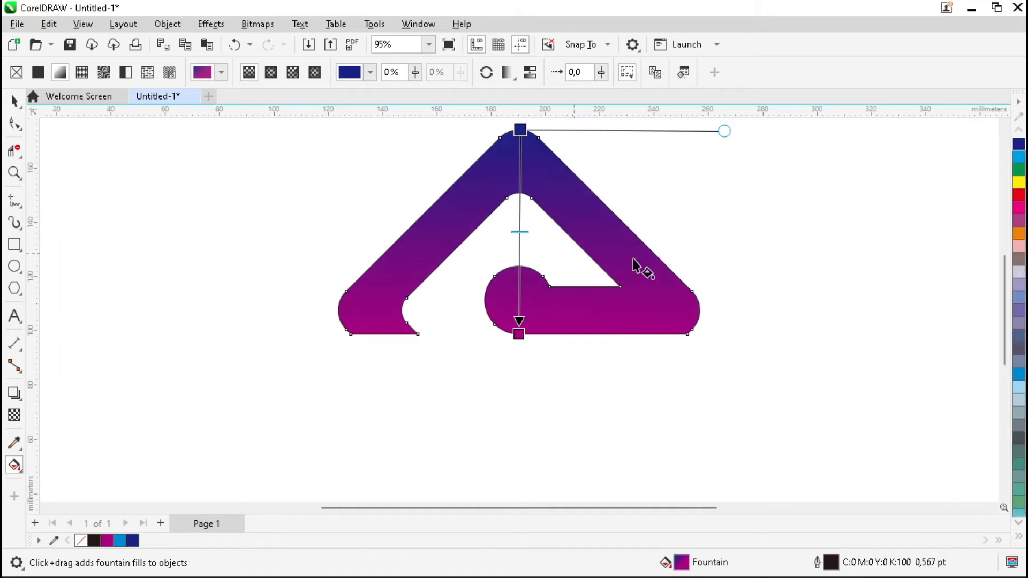
left_click(673, 221)
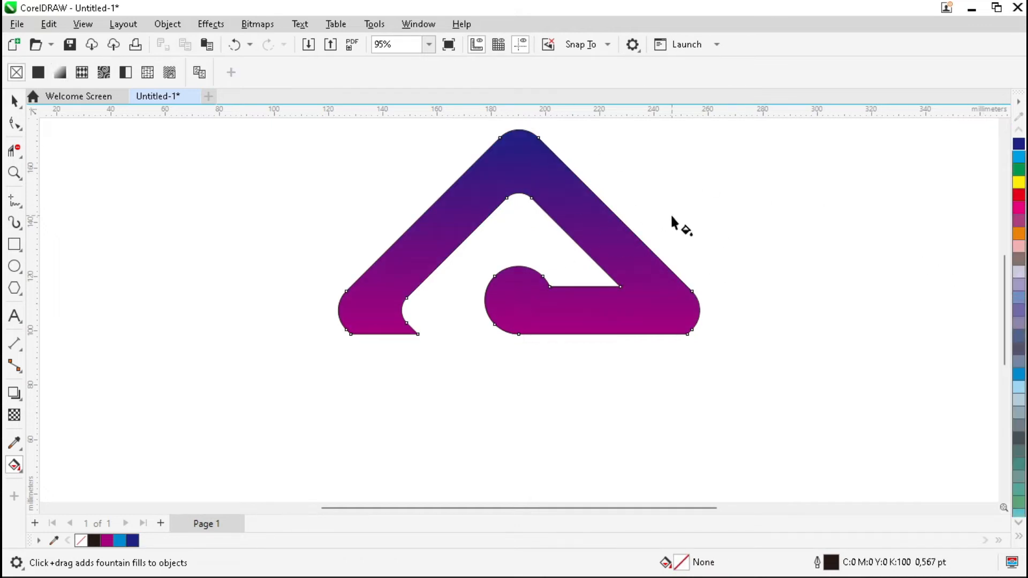
key("space")
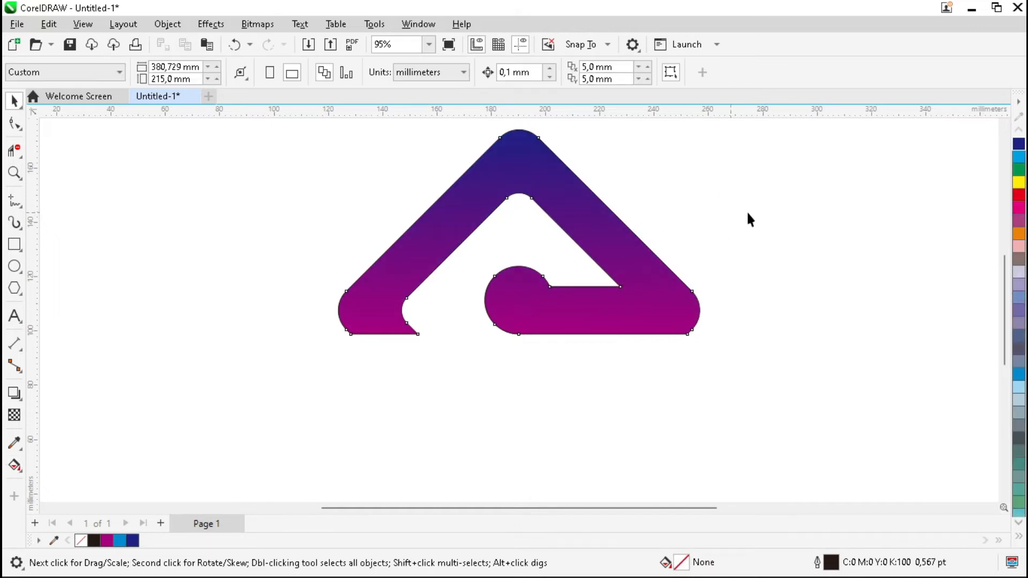
Create a vertically mirrored copy of the gradient shape directly below the original, then flip the copy horizontally
left_click(567, 197)
scroll(534, 228, "down", 2)
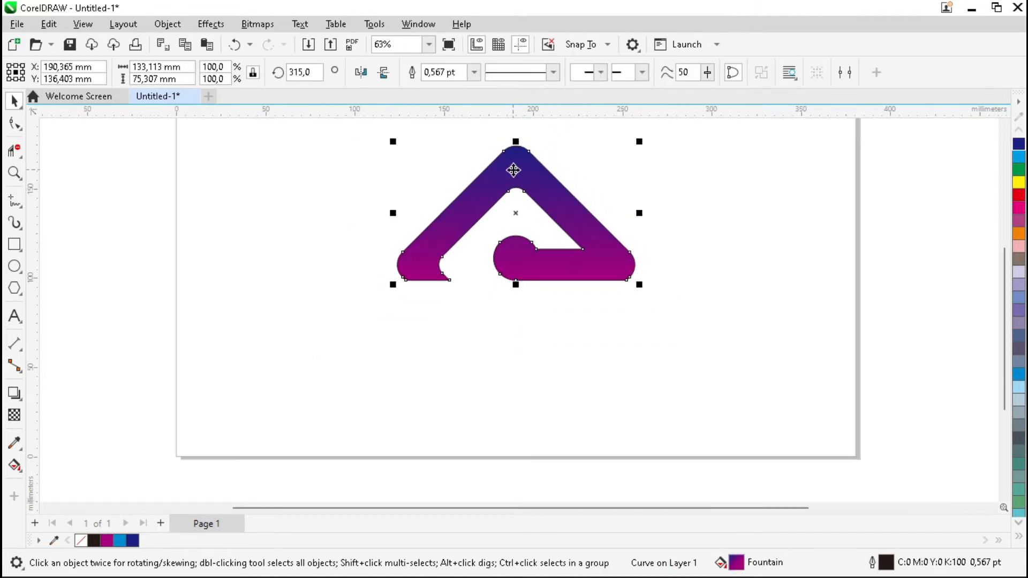
left_click_drag(518, 142, 625, 333)
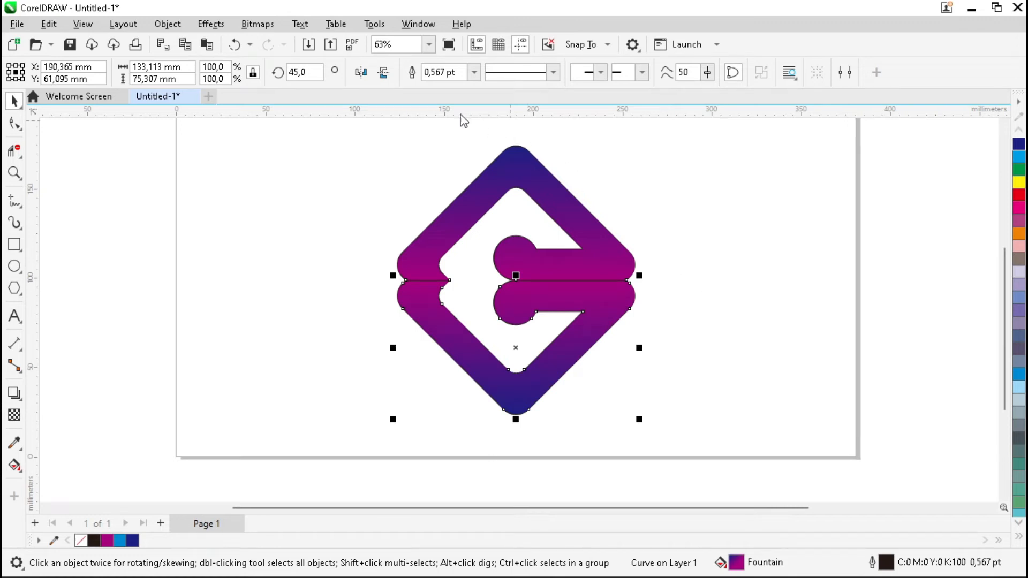
left_click(361, 73)
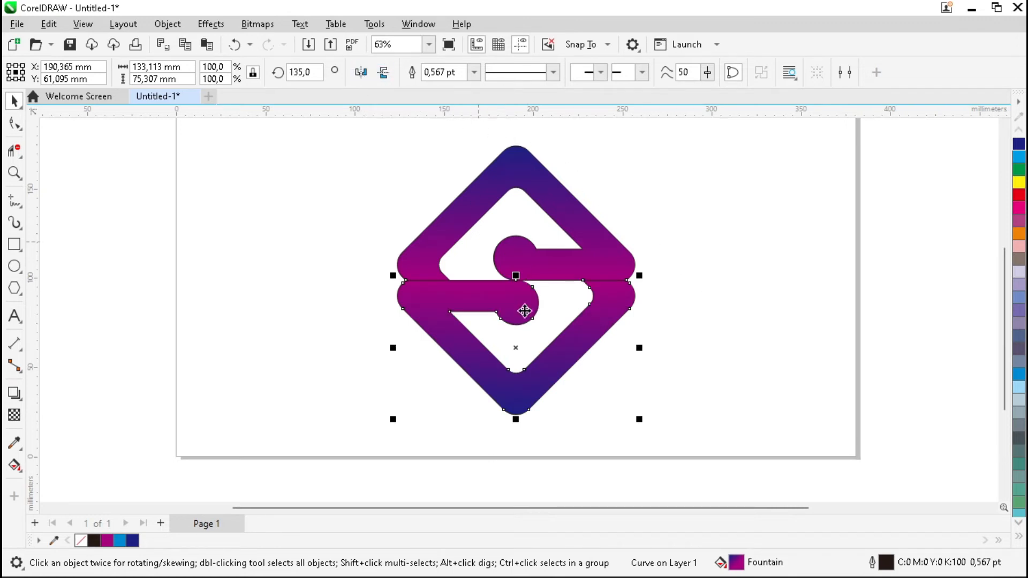
Move the mirrored copy straight down to leave a narrow horizontal gap between the two halves
scroll(498, 311, "up", 3)
left_click_drag(521, 282, 526, 330)
scroll(552, 267, "down", 3)
left_click(763, 237)
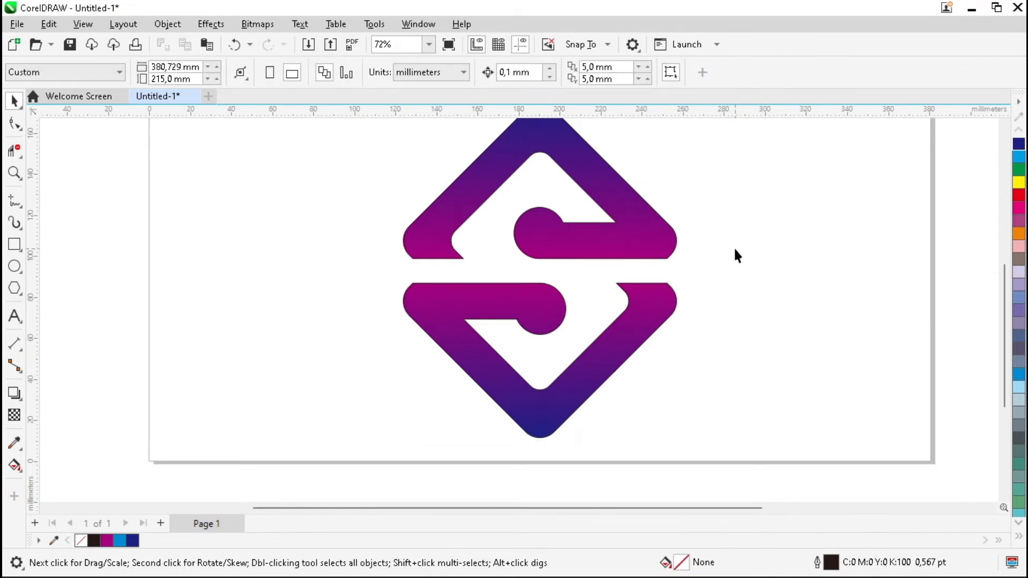
Select both halves of the logo and set their outline width to None
scroll(735, 249, "up", 1)
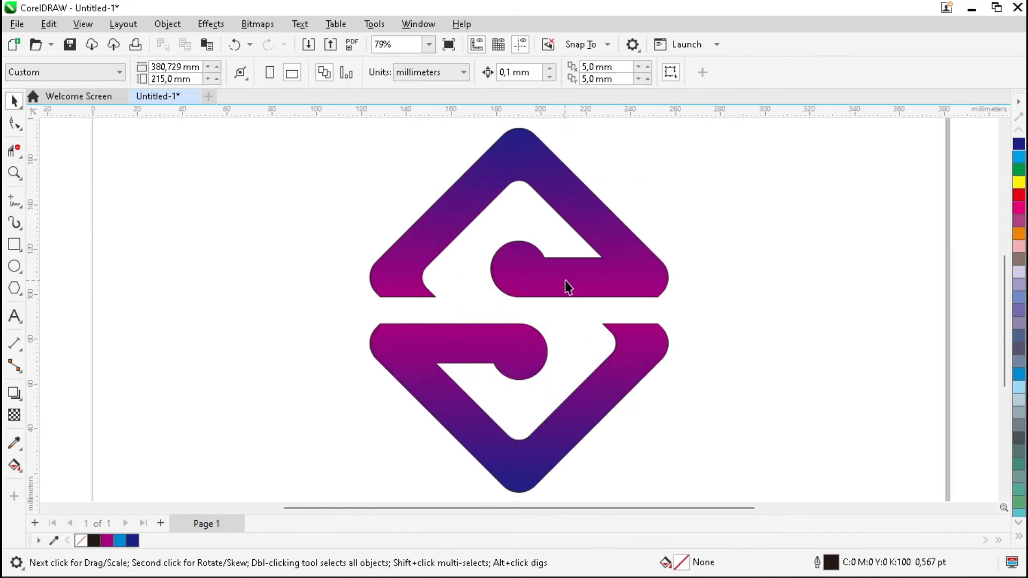
scroll(546, 214, "down", 3)
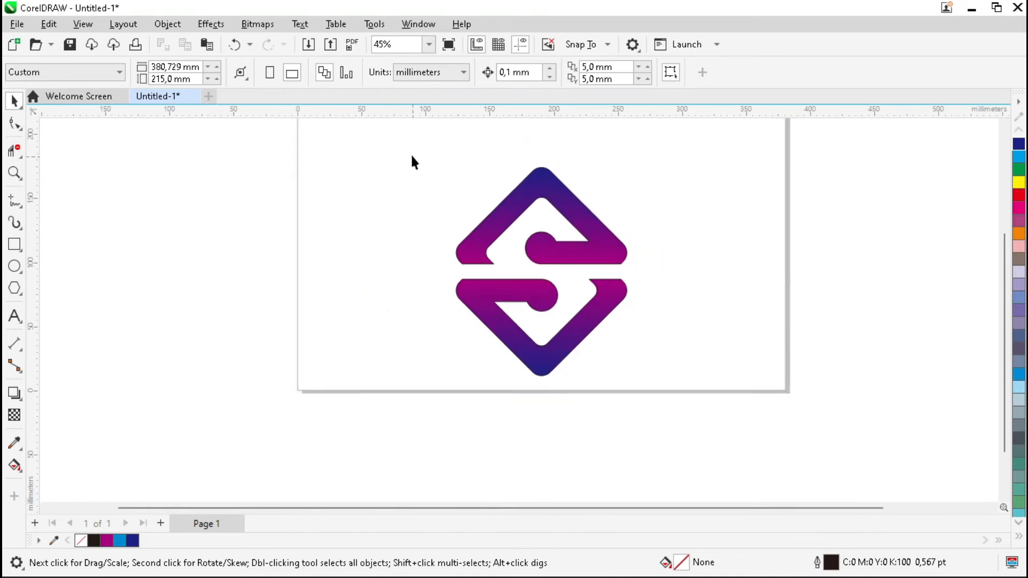
left_click_drag(685, 406, 686, 406)
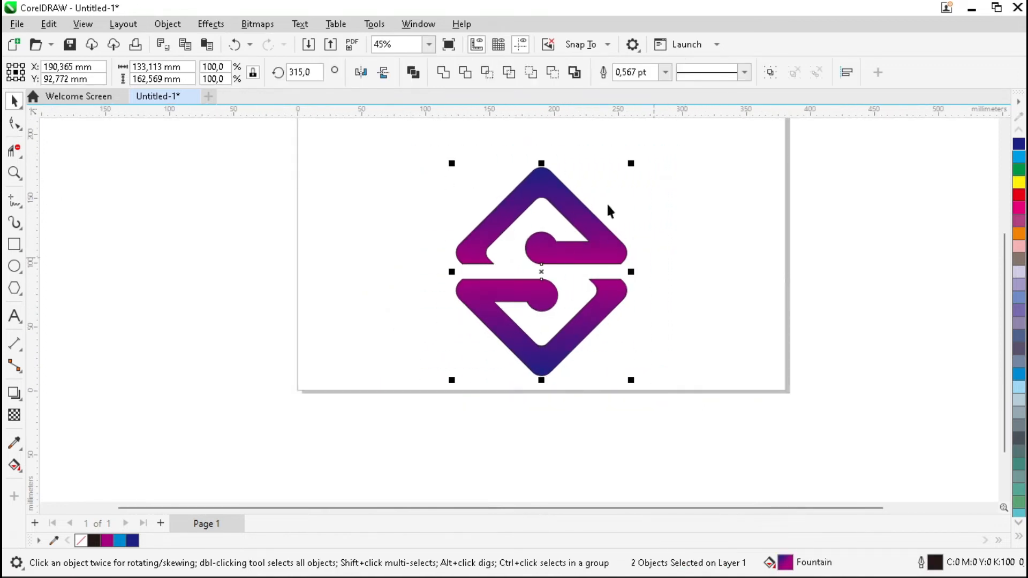
left_click(666, 73)
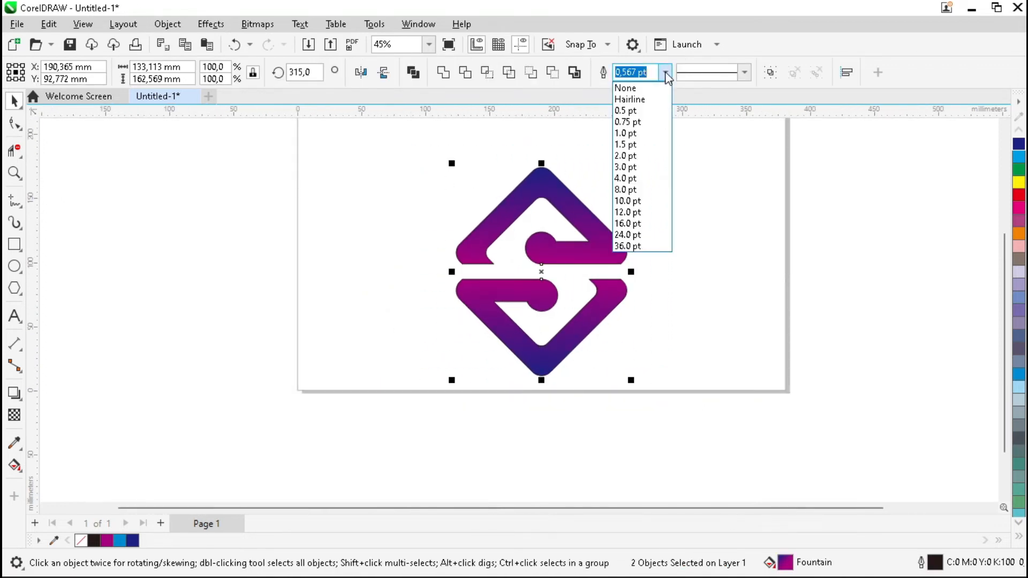
left_click(640, 89)
left_click(695, 203)
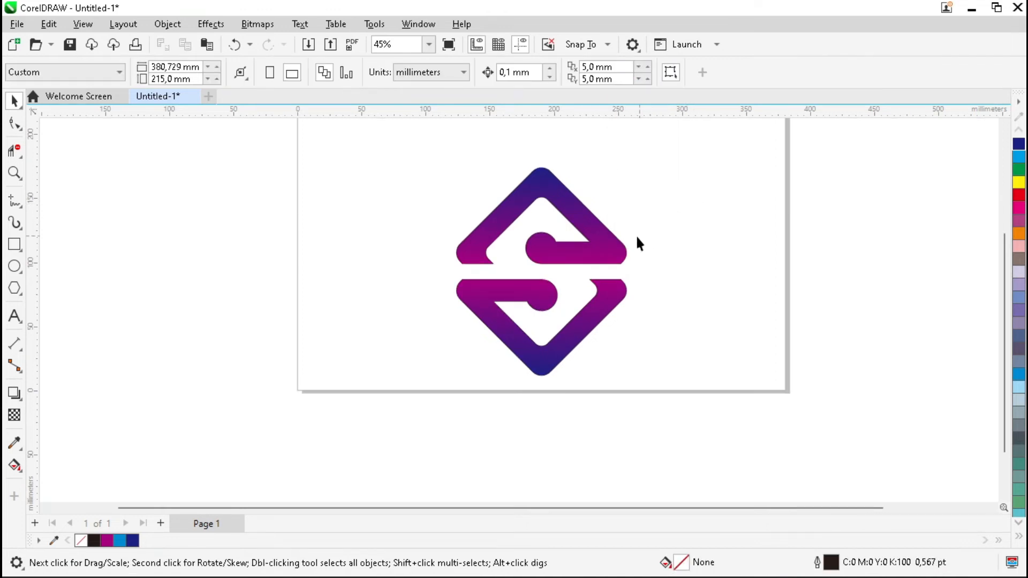
Add an inner shadow to the upper half, cast straight down from its center by about 12 mm
key("z")
left_click_drag(419, 155, 659, 316)
key("space")
left_click(535, 211)
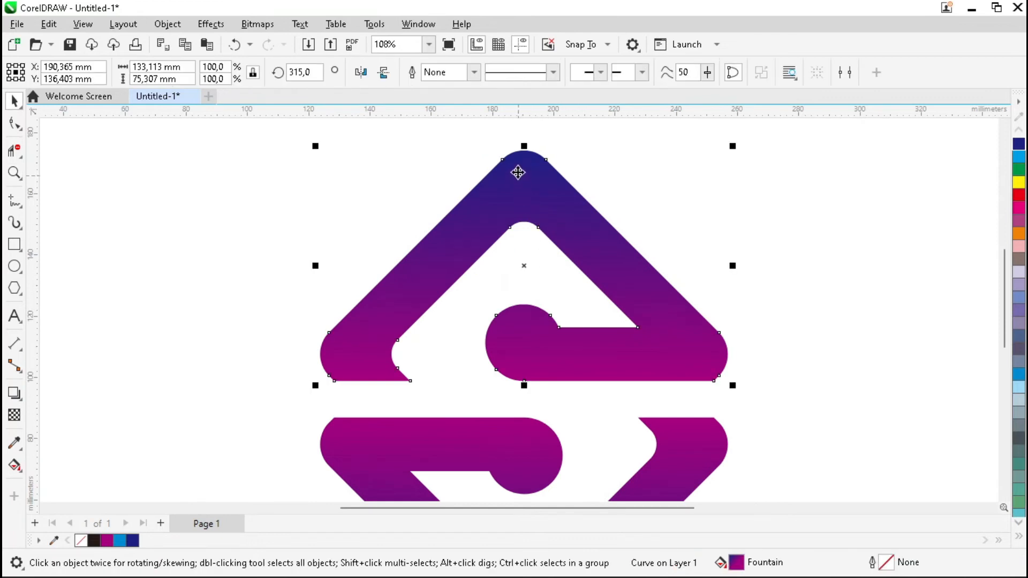
scroll(518, 172, "down", 1)
left_click(21, 400)
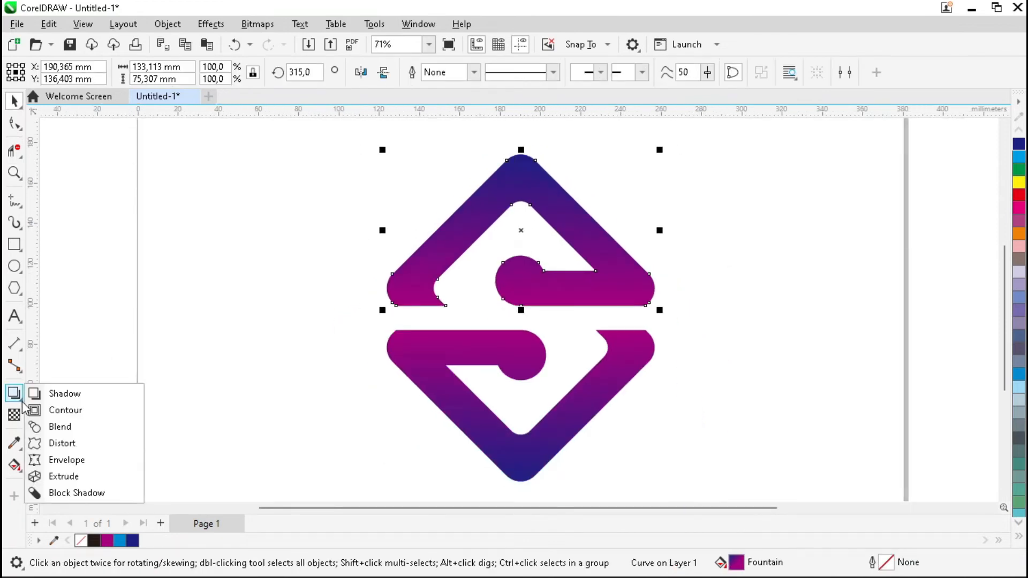
left_click(84, 397)
left_click(170, 73)
left_click_drag(515, 287, 523, 327)
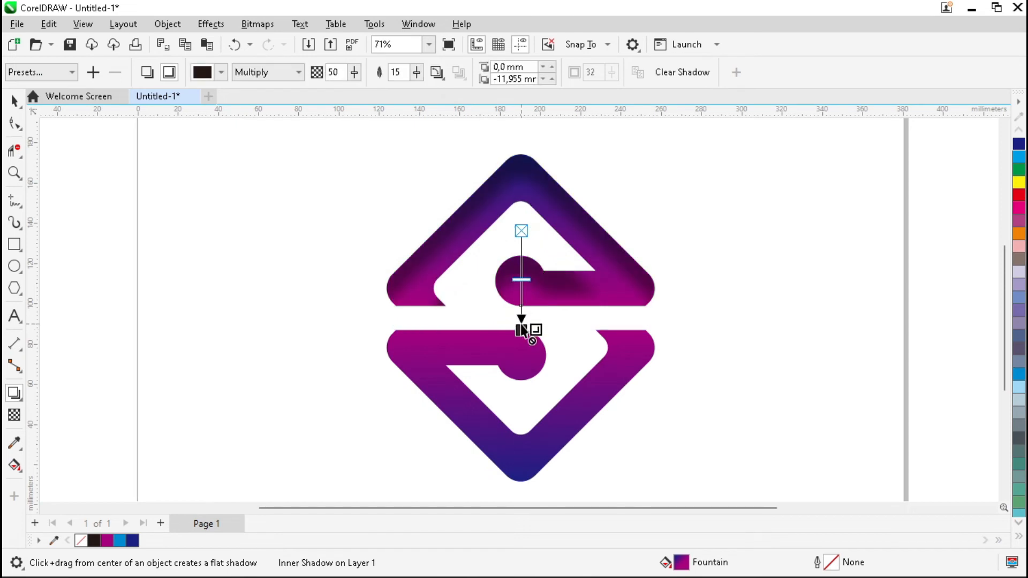
Add a matching inner shadow to the lower half that darkens its upper-facing edges, and deselect it
scroll(600, 209, "down", 1)
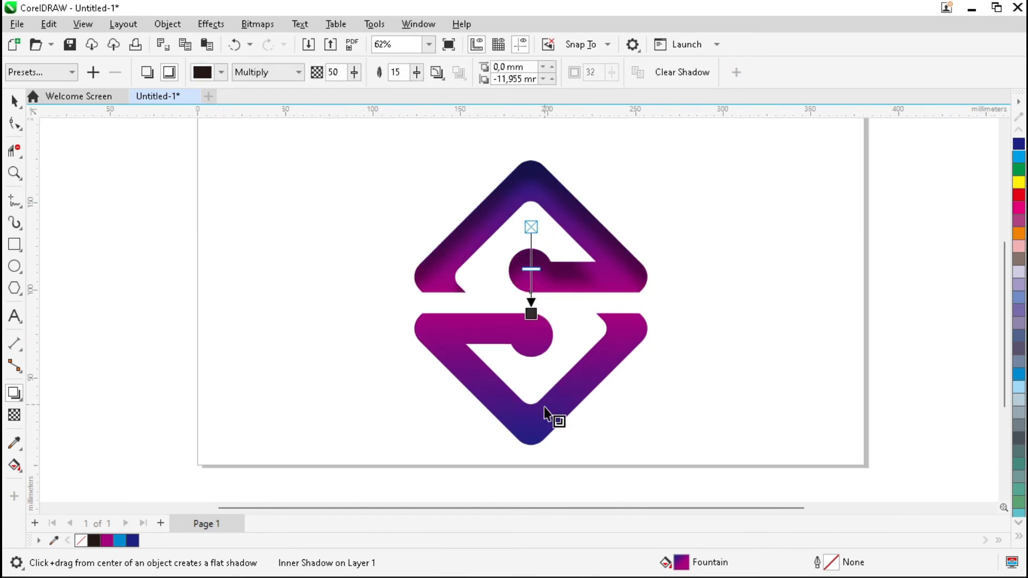
scroll(496, 267, "down", 1)
scroll(516, 394, "up", 1)
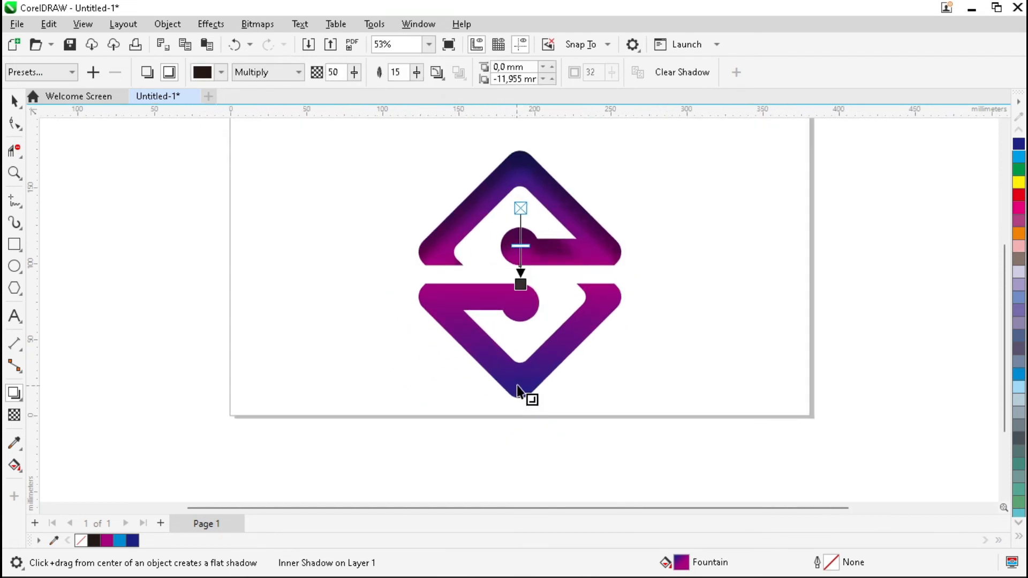
left_click(517, 387)
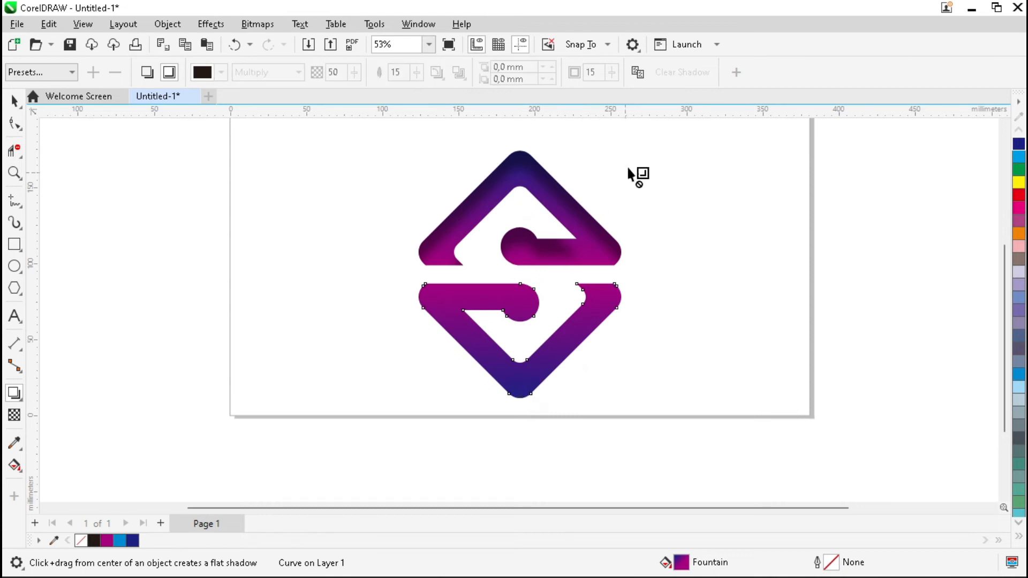
left_click(518, 158)
left_click_drag(478, 341, 633, 336)
key("space")
key("Escape")
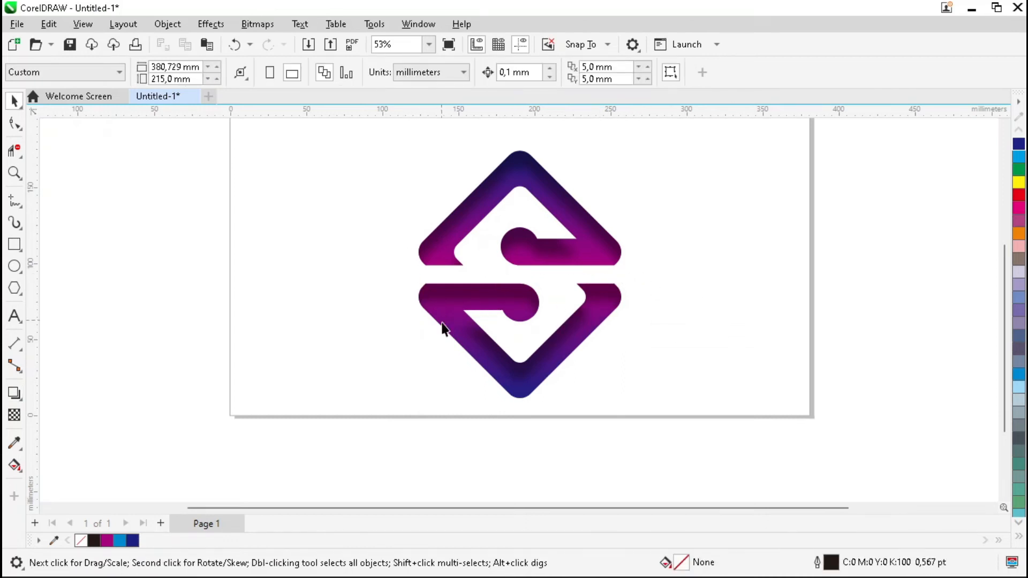
Draw a flat horizontal ellipse about 54 by 14 mm and center it on the logo's lowest rounded tip
key("z")
left_click_drag(452, 357, 590, 431)
key("space")
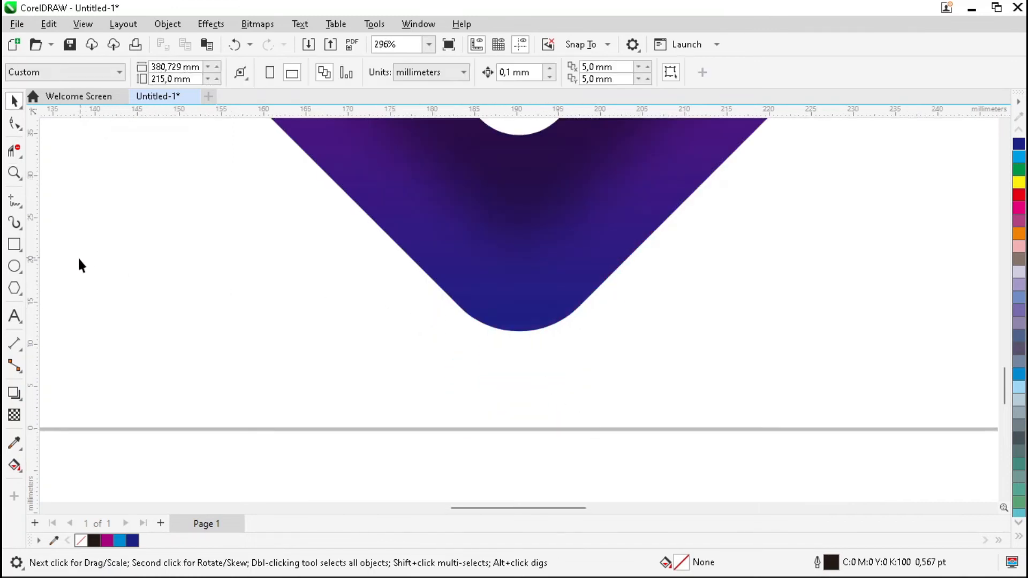
left_click(15, 266)
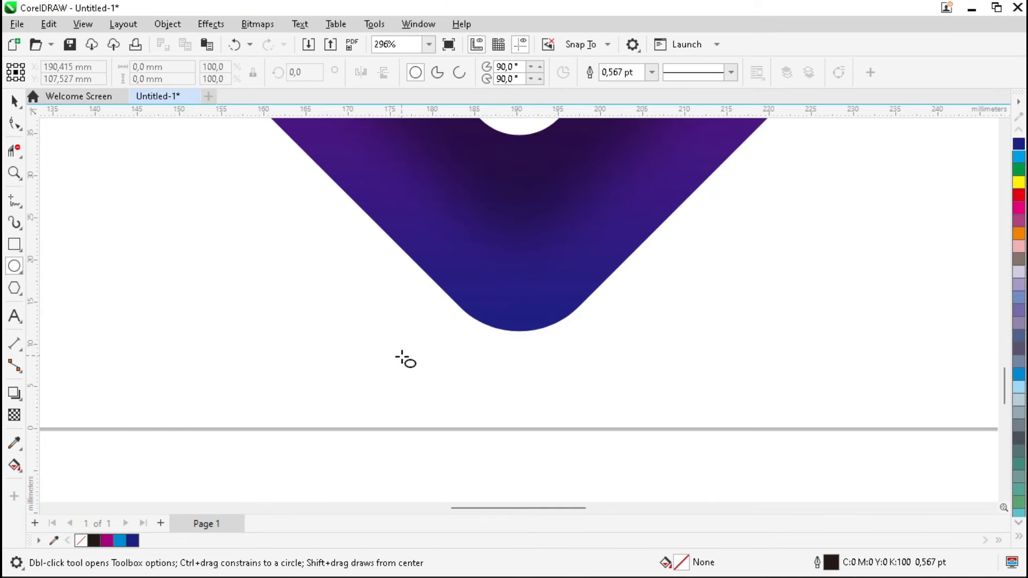
left_click_drag(292, 287, 746, 405)
key("space")
left_click_drag(517, 346, 514, 332)
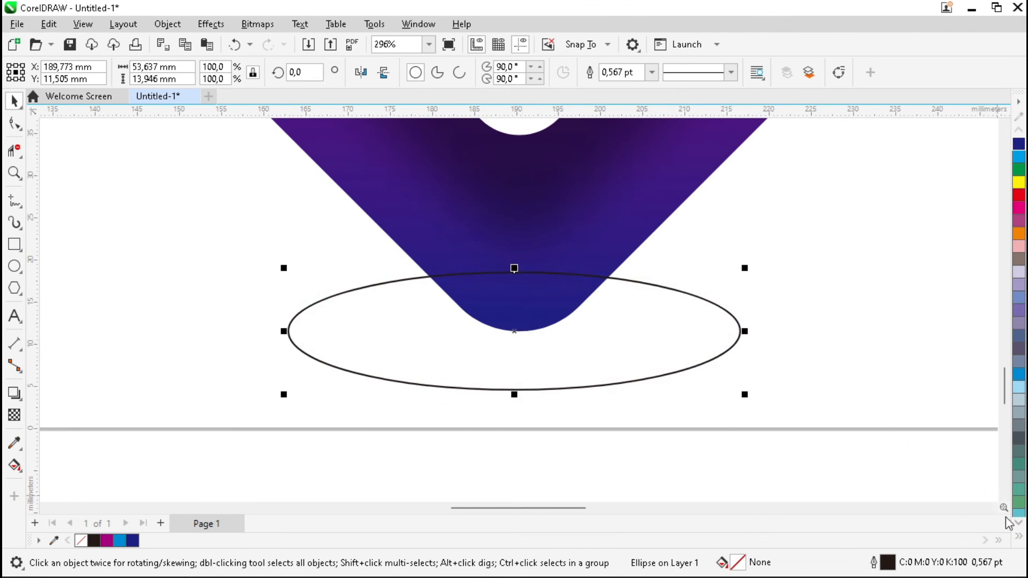
Fill the ellipse with 40% black gray and send it behind the logo
left_click(1019, 537)
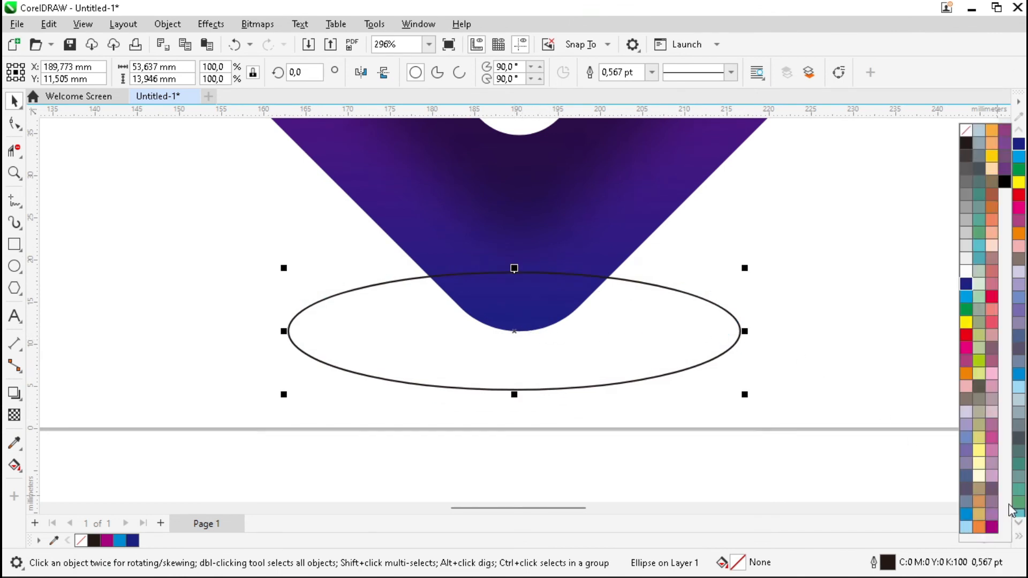
left_click(967, 216)
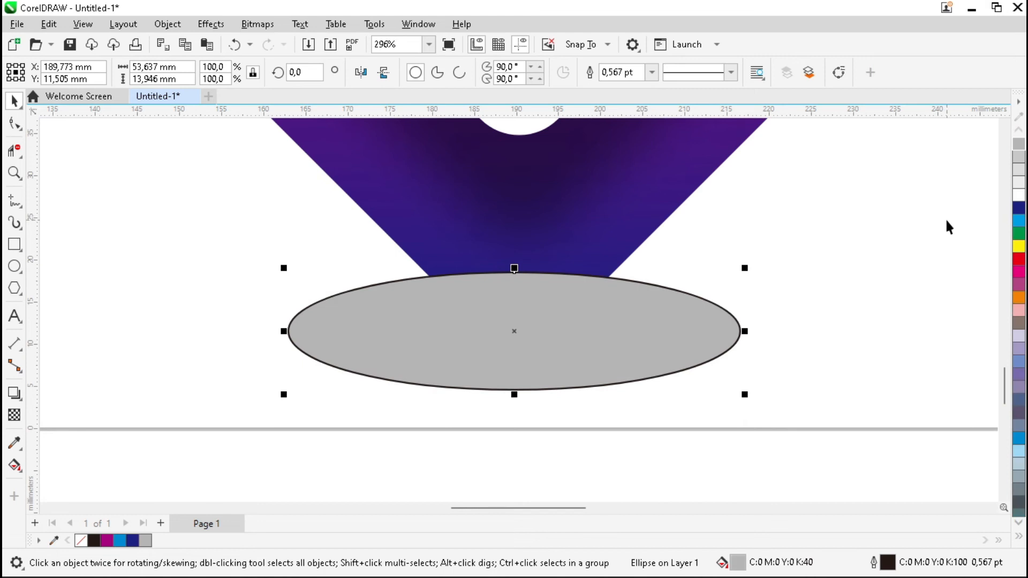
left_click(809, 73)
Set the gray ellipse's outline width to None and deselect it
left_click(653, 72)
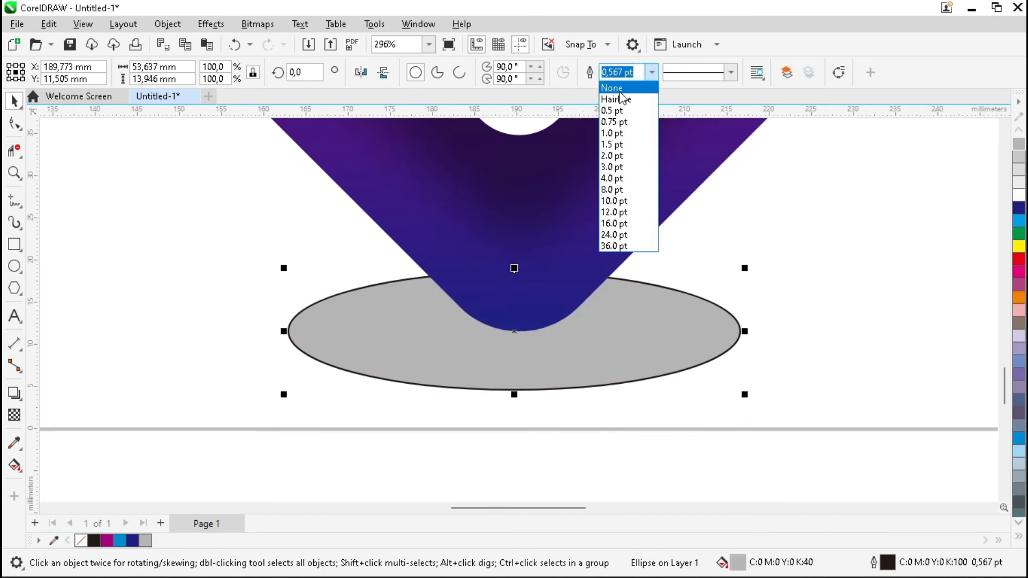
left_click(619, 91)
key("F7")
key("space")
left_click(810, 309)
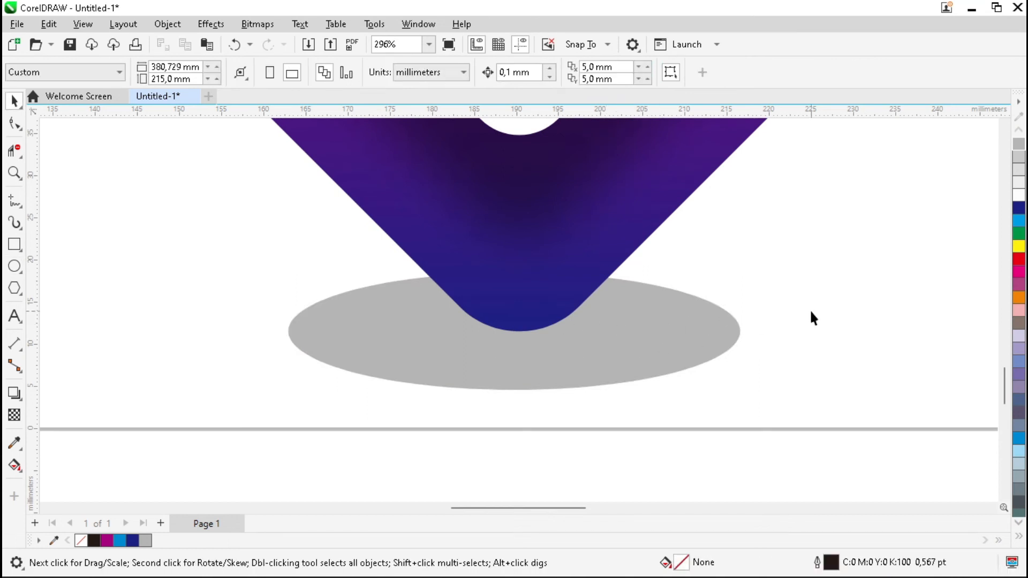
Select the whole logo together with its shadow ellipse, center it on the page and deselect it
key("F4")
scroll(550, 271, "down", 1)
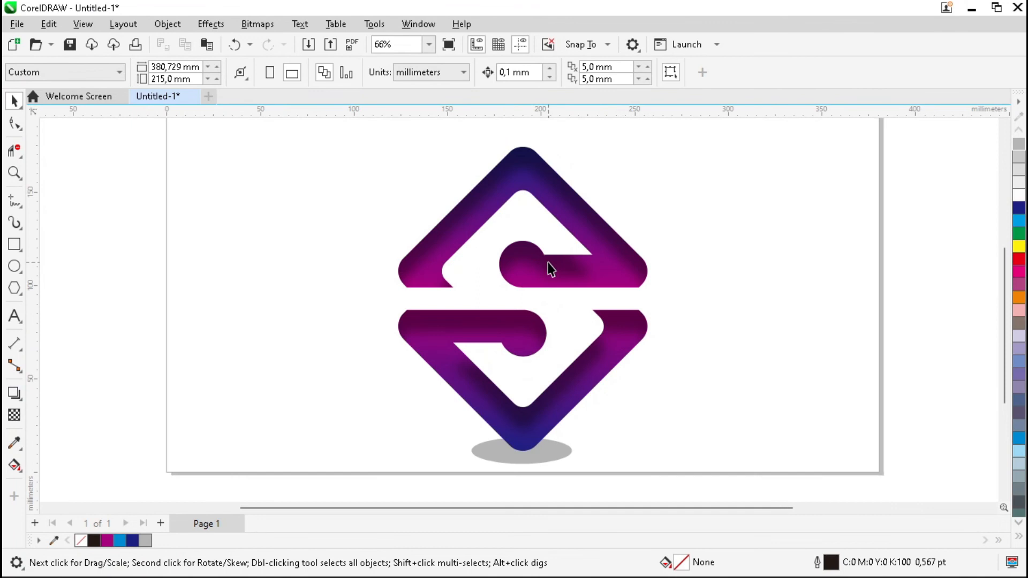
scroll(538, 254, "down", 1)
left_click_drag(369, 145, 638, 403)
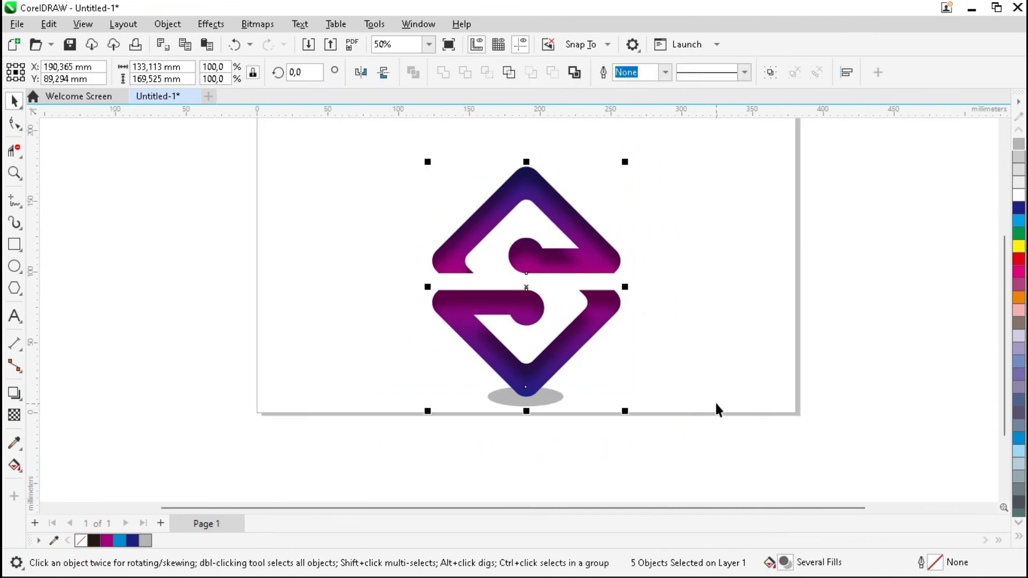
key("p")
left_click(734, 321)
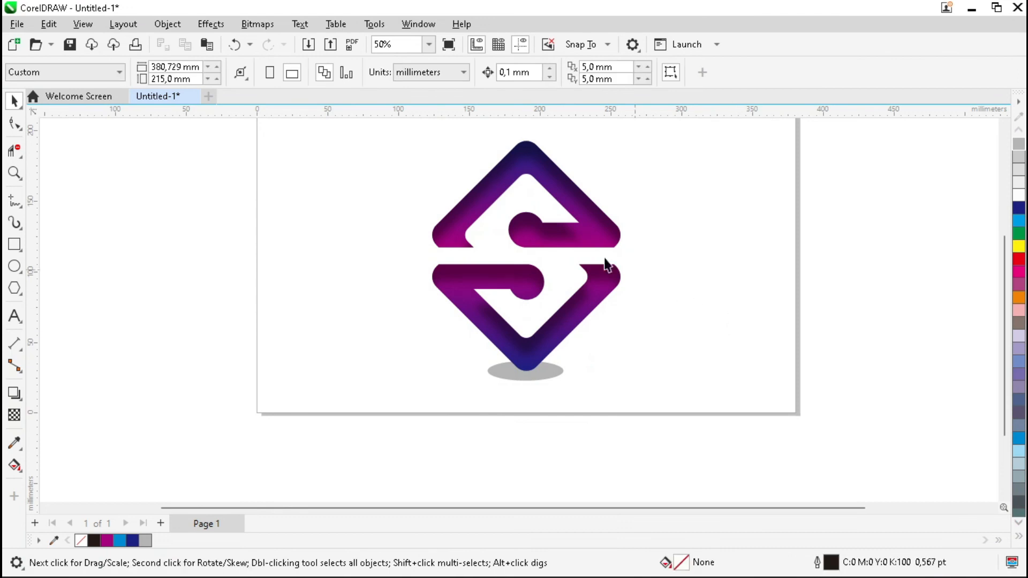
Add an unfilled page-frame rectangle matching the full page size around the logo
double_click(14, 244)
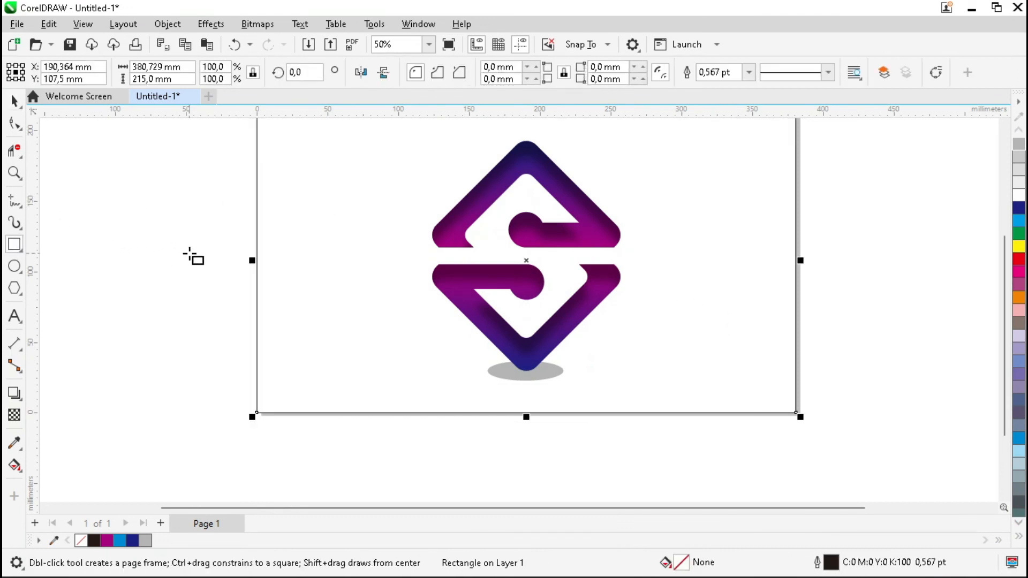
key("space")
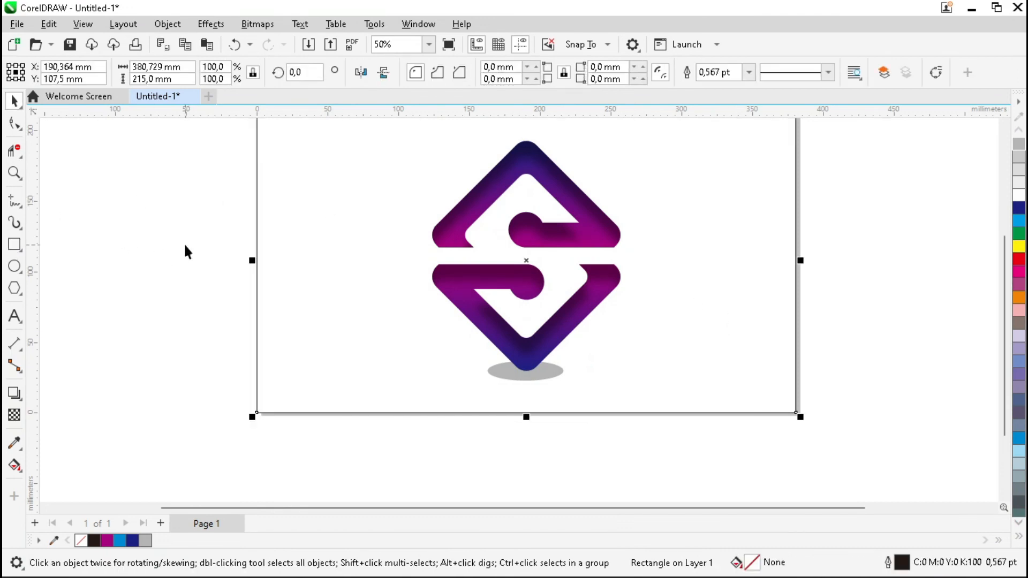
Deselect the page frame and show the finished logo in full-screen preview, framed closely to the page area
key("F4")
key("z")
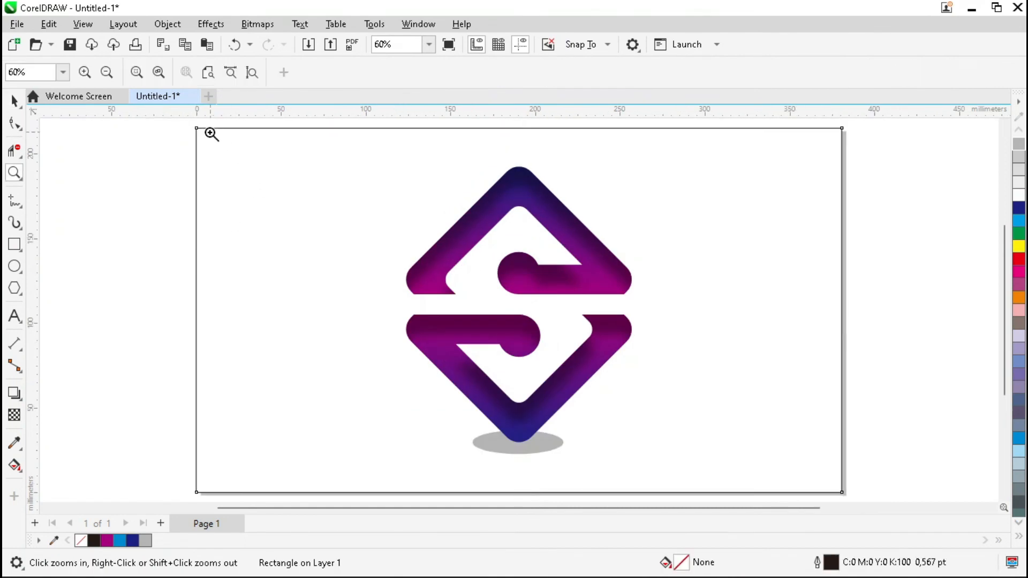
left_click_drag(205, 134, 836, 484)
key("space")
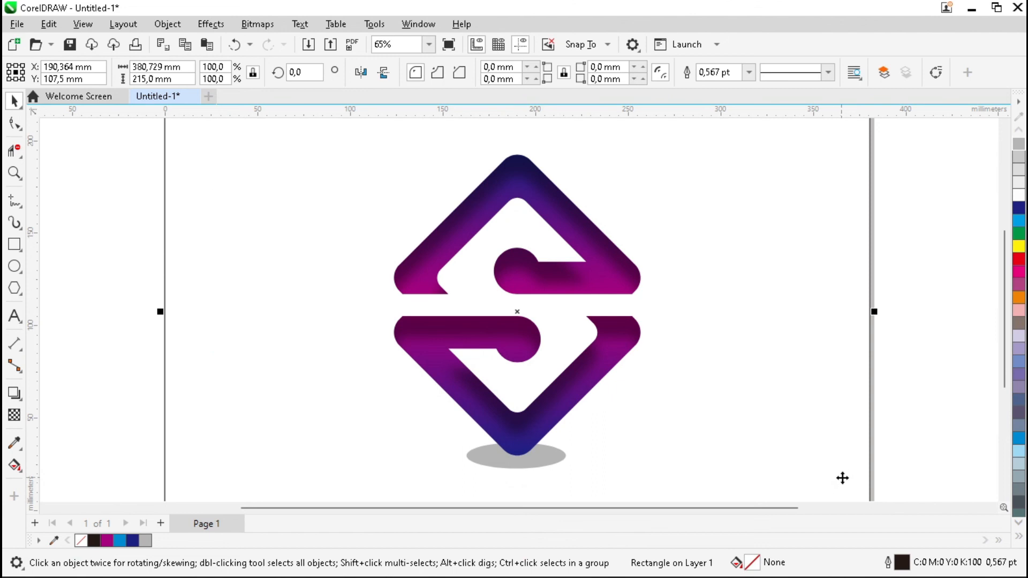
left_click(953, 438)
key("F9")
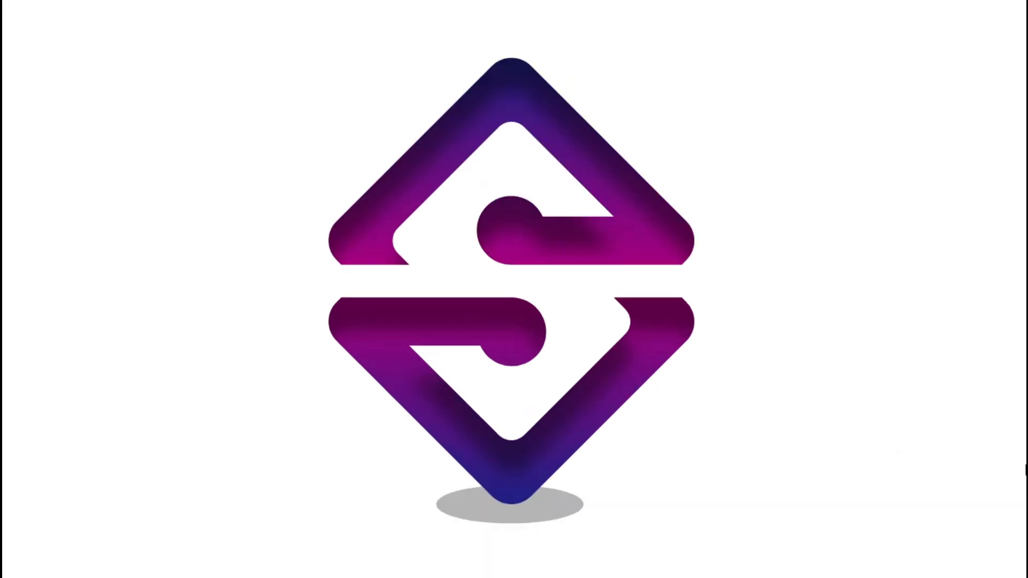